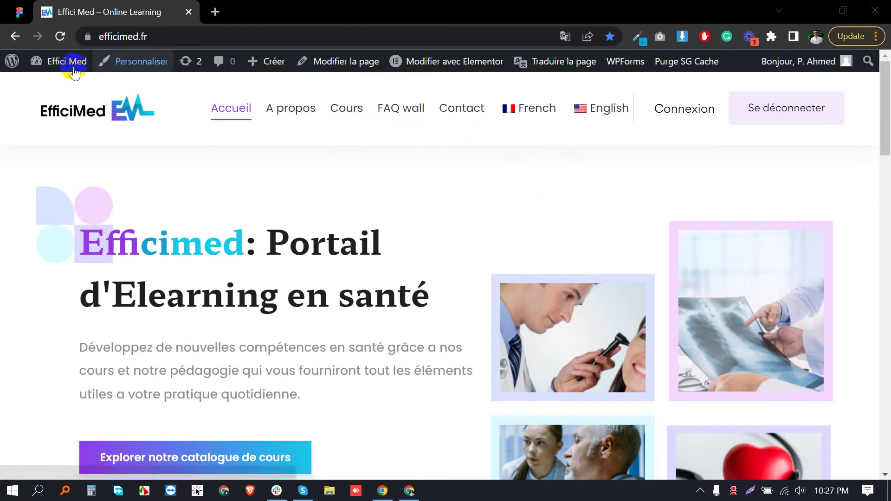
Step: Go from the front-end site to the Effici Med WordPress admin dashboard
mouse_move(66, 61)
click(64, 86)
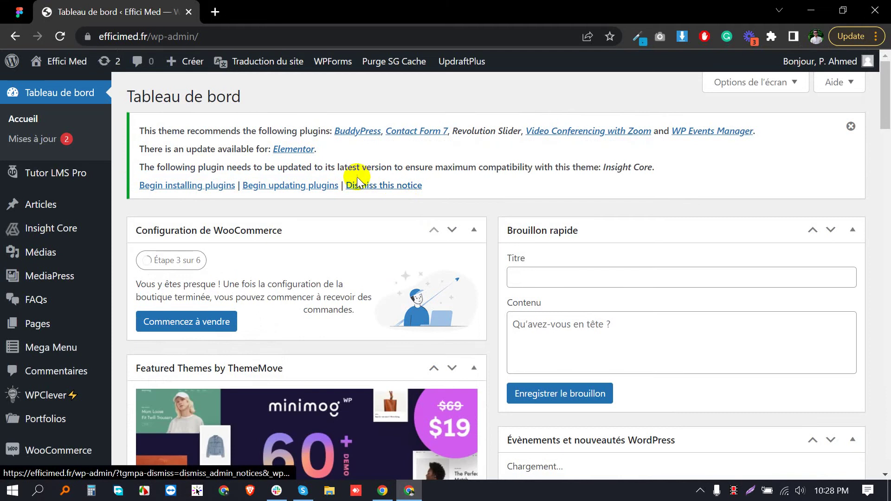
mouse_move(56, 172)
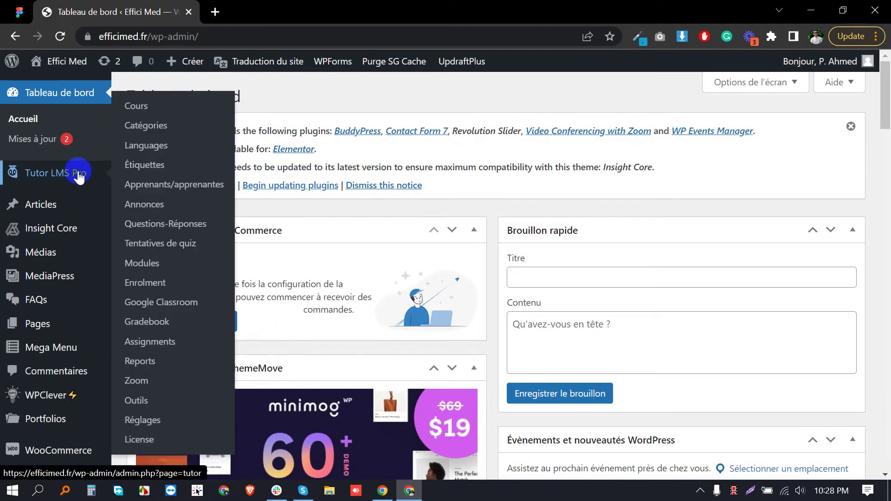
Step: Open 'Introduction à l'épuration extra-rénale : Partie 1' for editing from the Tutor LMS courses list
click(136, 105)
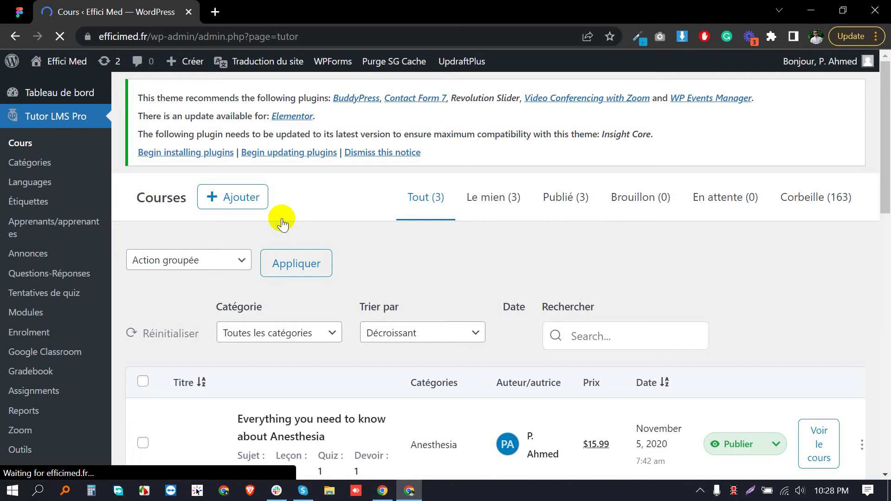
scroll(348, 264, down, 3)
scroll(349, 264, down, 3)
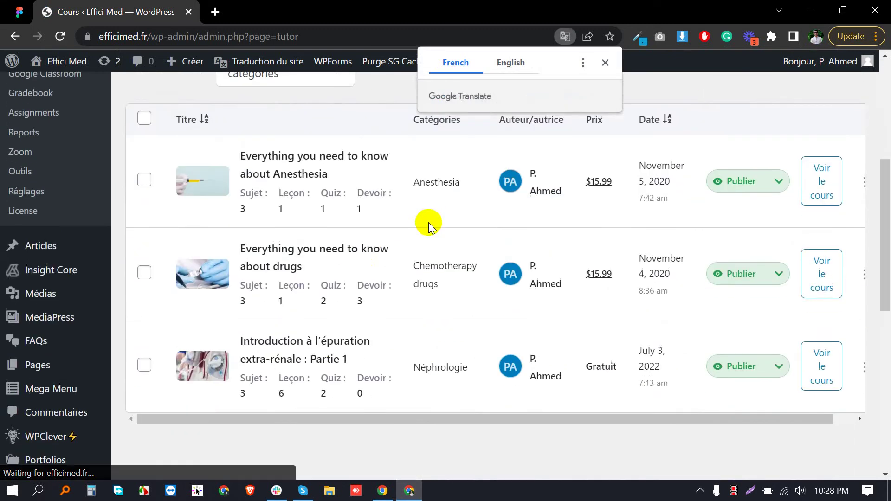
scroll(320, 230, down, 3)
click(331, 209)
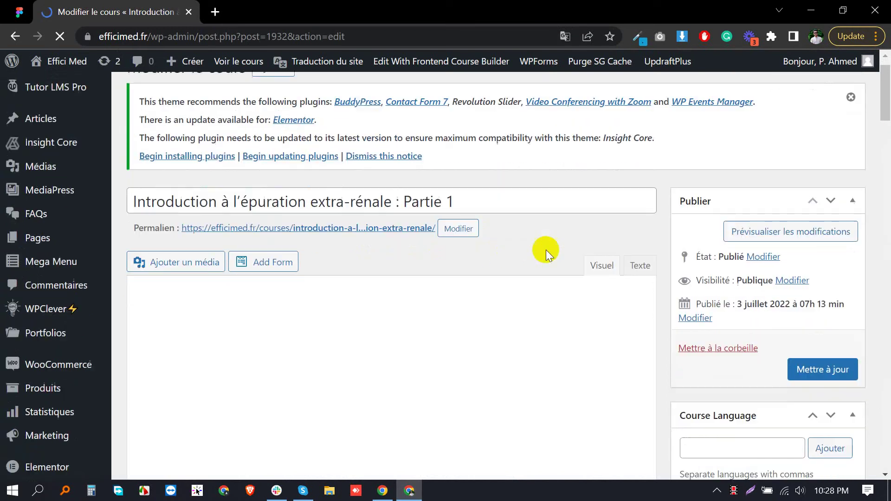
scroll(545, 250, down, 5)
scroll(531, 244, down, 3)
scroll(525, 240, down, 5)
scroll(525, 241, down, 1)
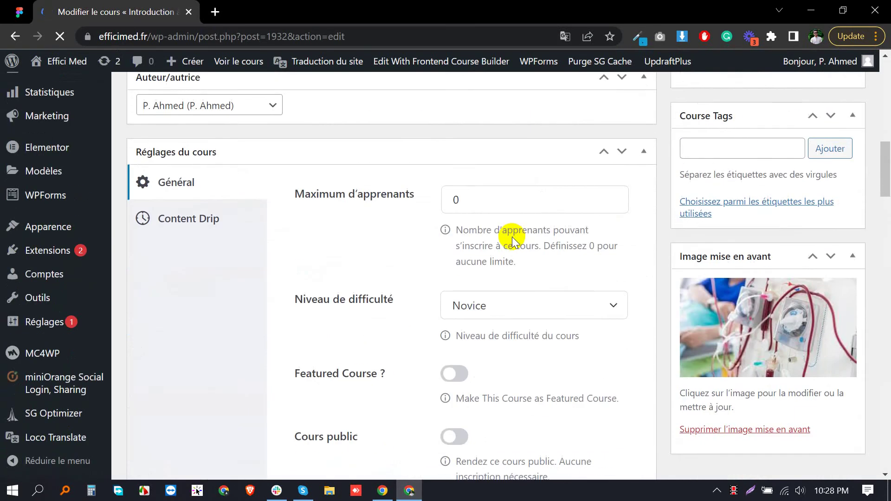
scroll(525, 239, down, 2)
scroll(523, 249, down, 2)
scroll(523, 249, down, 4)
scroll(518, 248, down, 3)
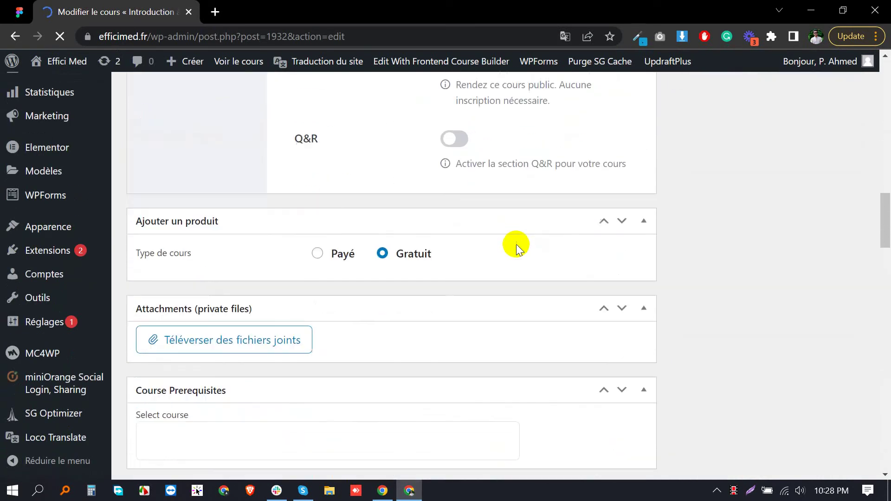
scroll(516, 245, down, 3)
scroll(514, 244, down, 4)
scroll(289, 250, down, 1)
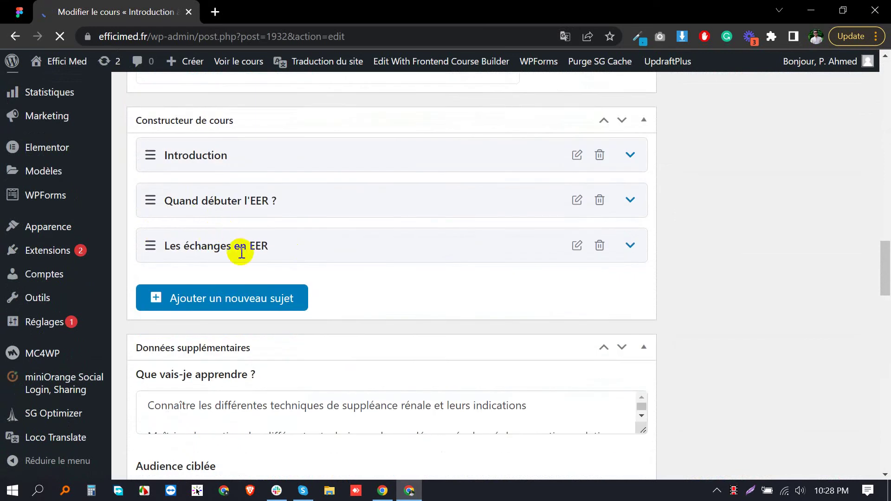
scroll(278, 272, up, 1)
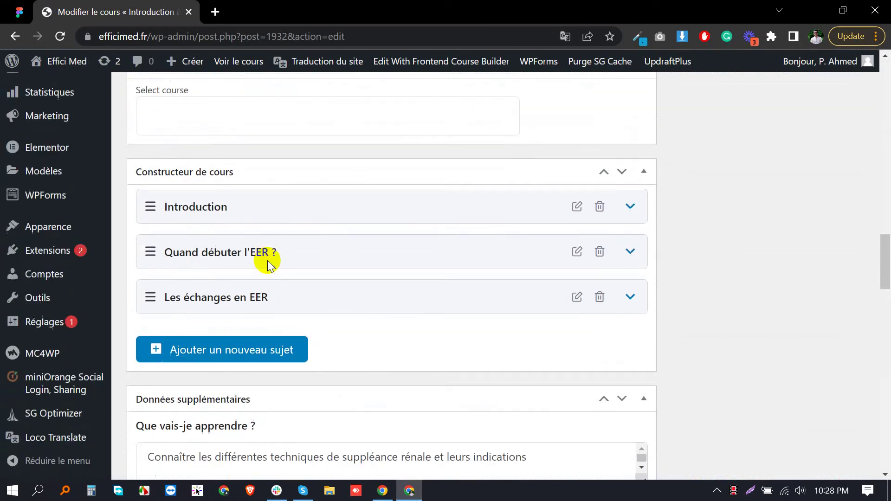
scroll(265, 265, down, 1)
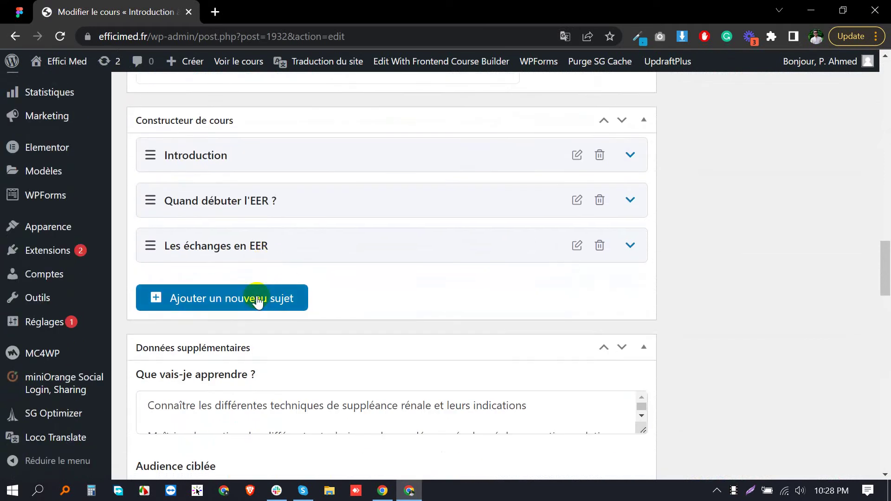
Step: Add a 'Final Quizzes' topic to the course builder, fixing the 'Quizes' typo
click(289, 298)
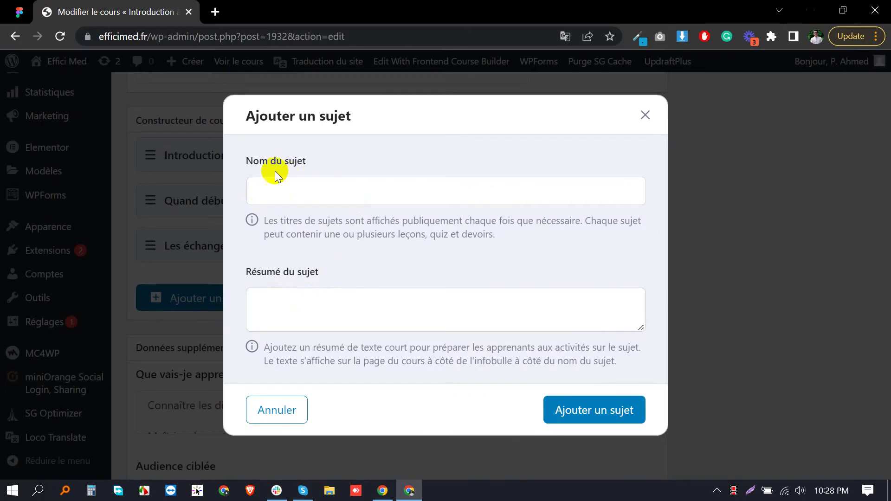
click(316, 195)
text(Final)
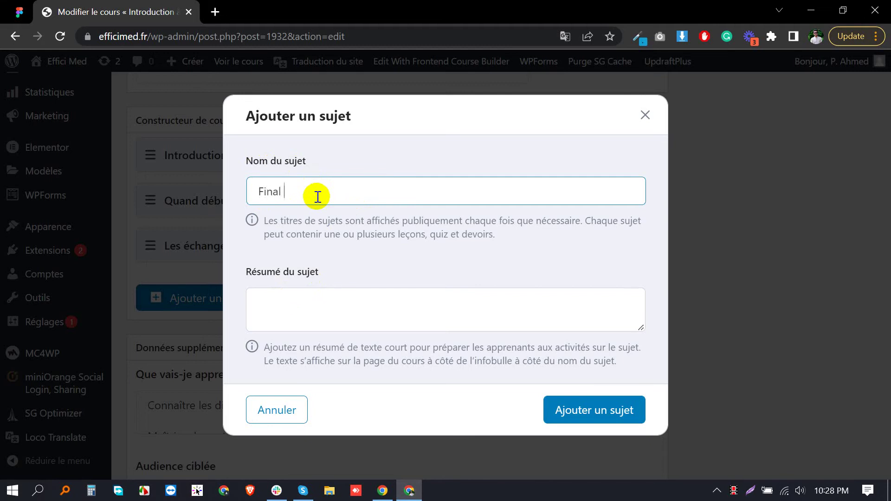
text(Quizzes)
click(311, 192)
text(zzes)
click(404, 277)
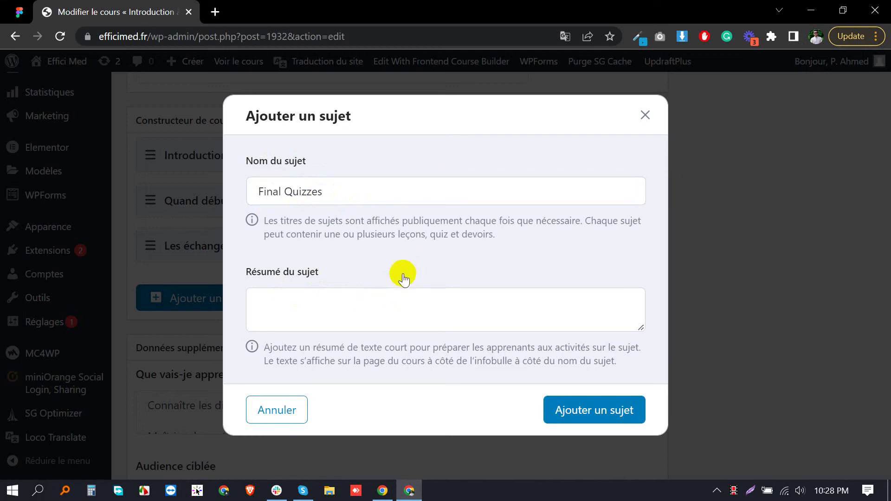
click(568, 411)
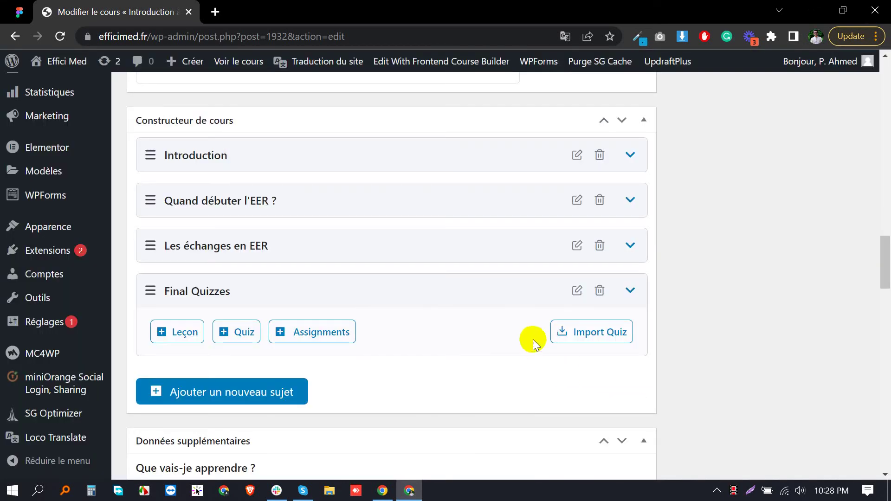
Step: Create a quiz titled 'Final Quiz' under the Final Quizzes topic and save its info
drag(167, 291, 229, 291)
click(254, 299)
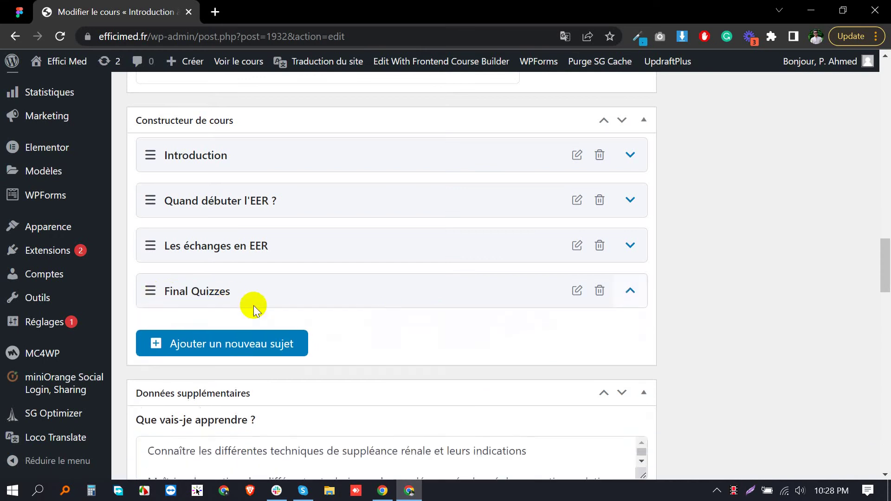
click(630, 290)
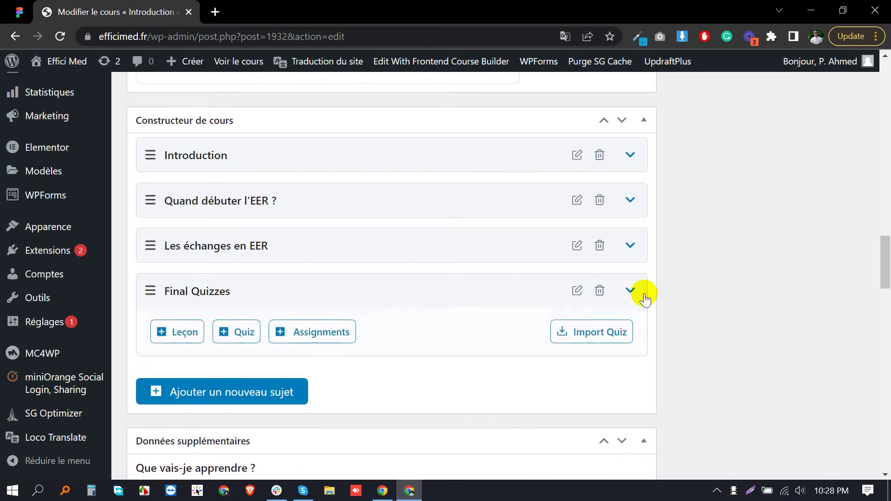
click(242, 337)
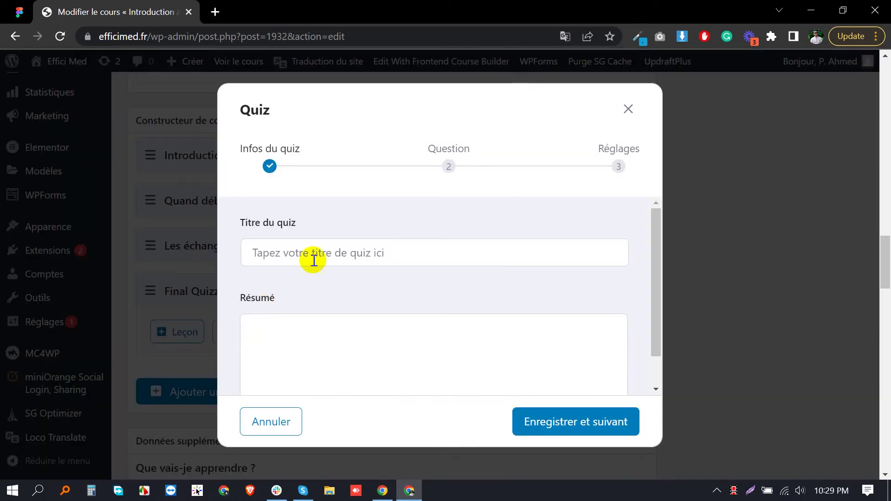
click(330, 253)
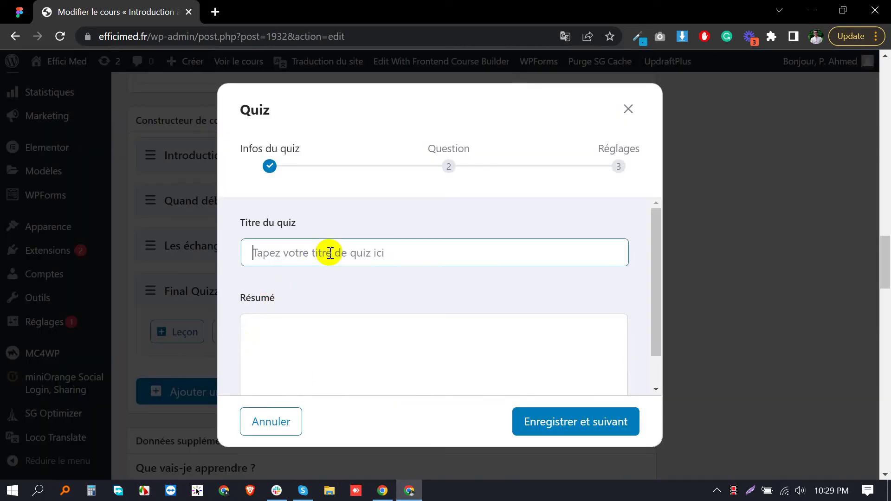
text(Final)
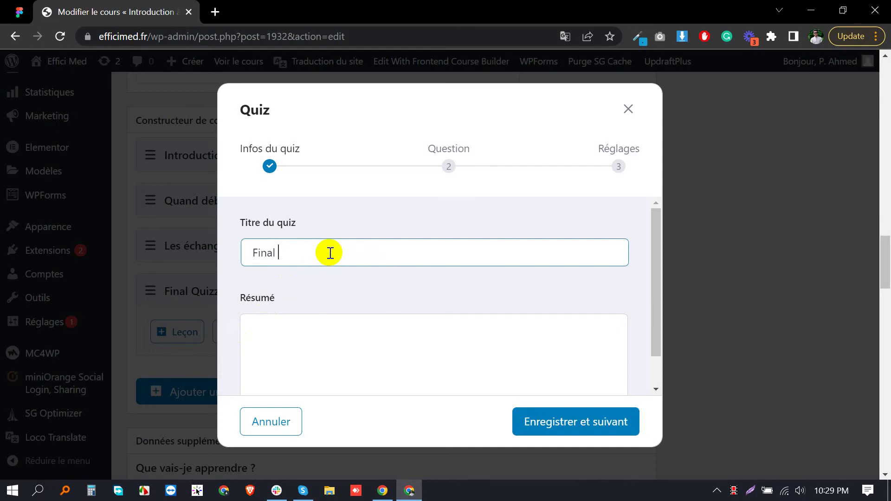
text(Q)
text(iz)
scroll(434, 354, down, 1)
click(529, 422)
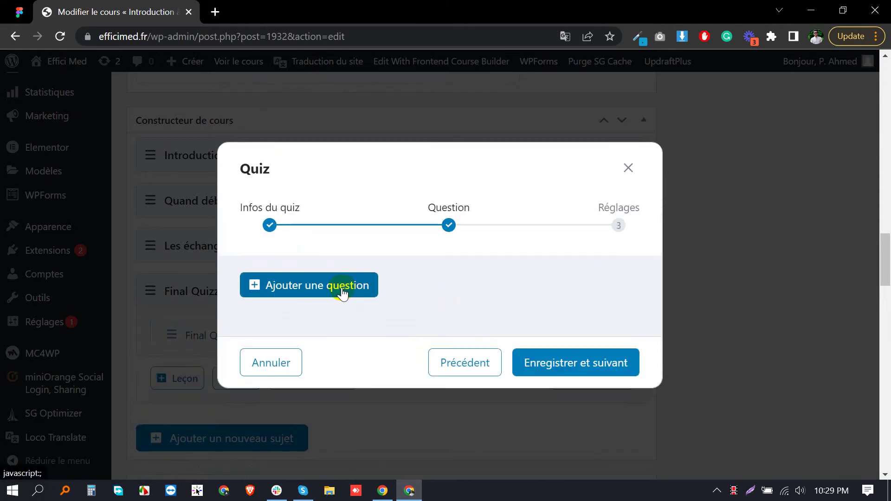
Step: Replace the default Question 64 text with 'What is Capital City of France?'
click(336, 290)
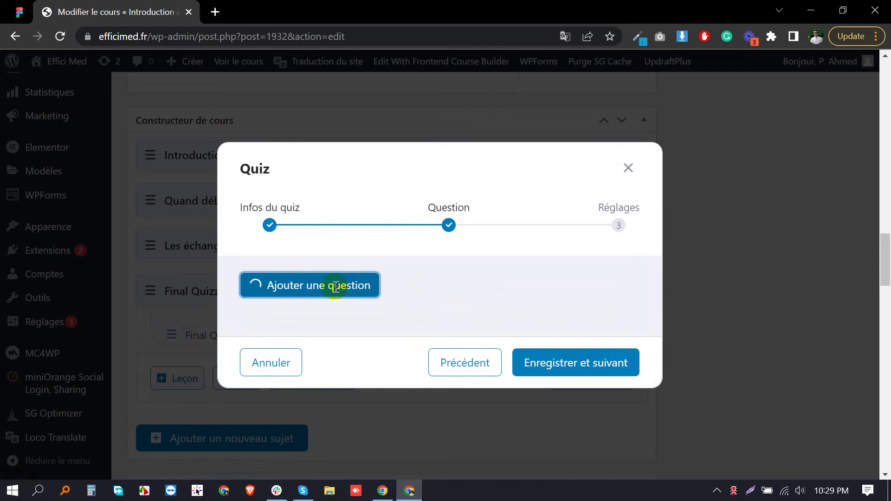
drag(388, 278, 252, 279)
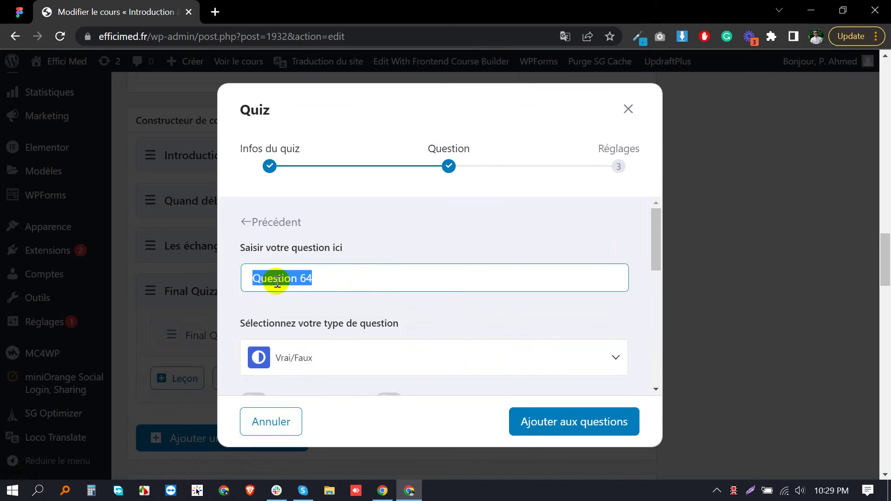
key(BackSpace)
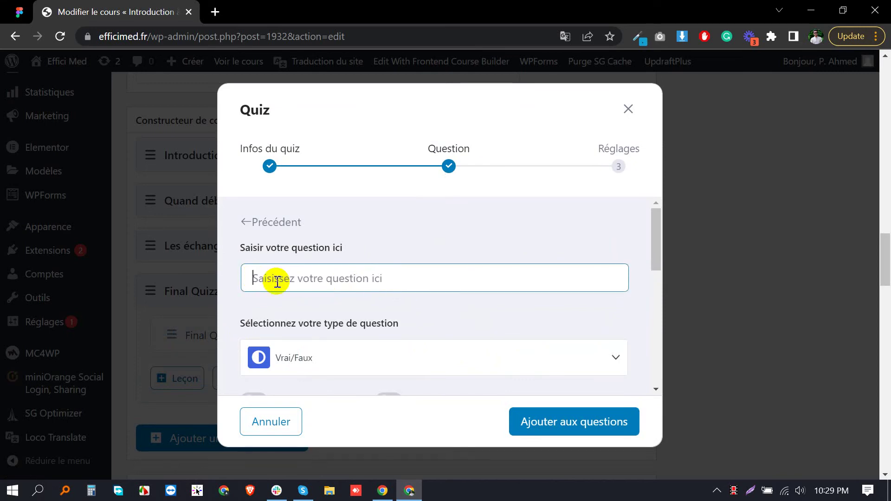
text(What is W)
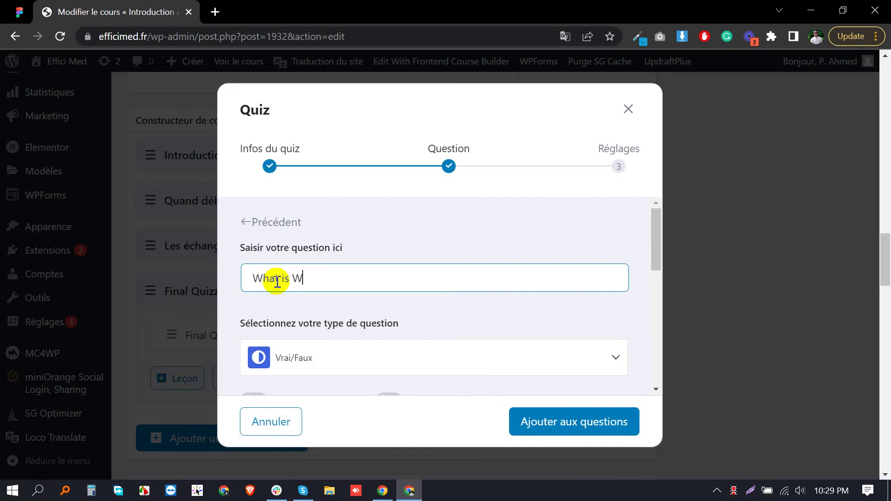
text(o)
key(BackSpace)
text(Cap)
text(r)
text(y )
text(y o)
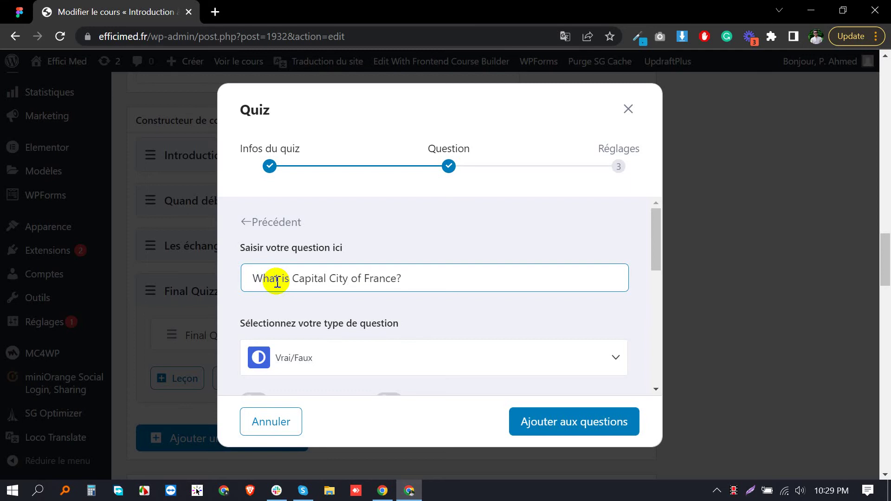
click(453, 310)
scroll(420, 301, down, 2)
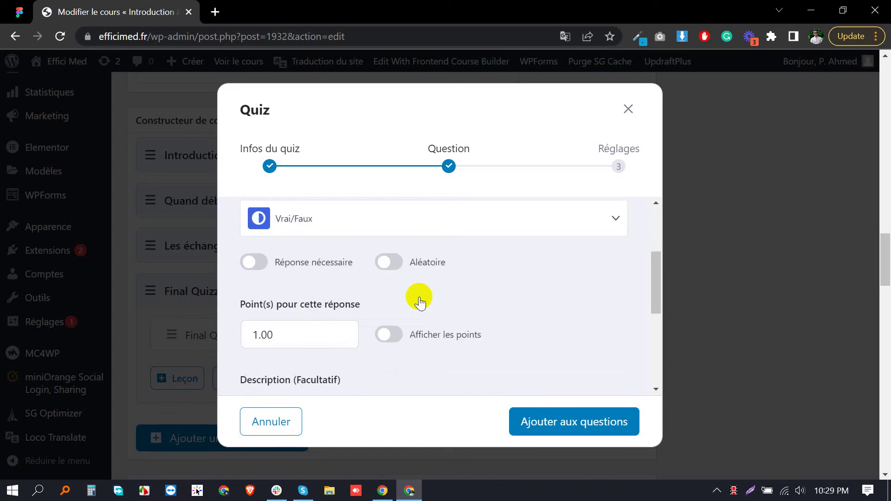
Step: Make the France question single-choice and add Paris as its first answer
click(350, 222)
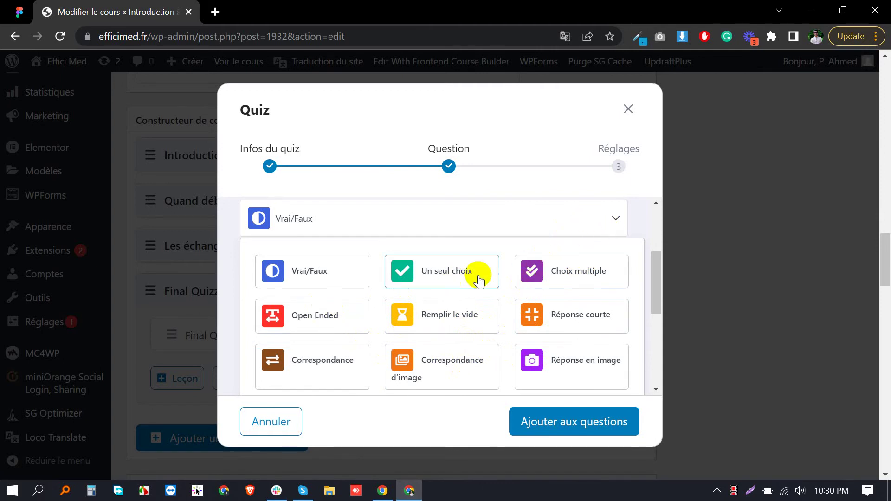
click(437, 278)
scroll(450, 292, down, 4)
scroll(450, 291, up, 2)
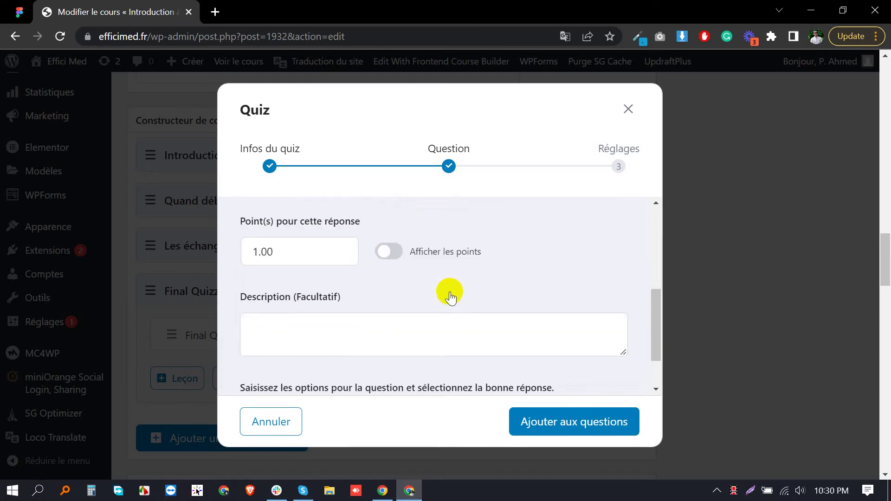
scroll(449, 292, up, 2)
scroll(425, 307, up, 1)
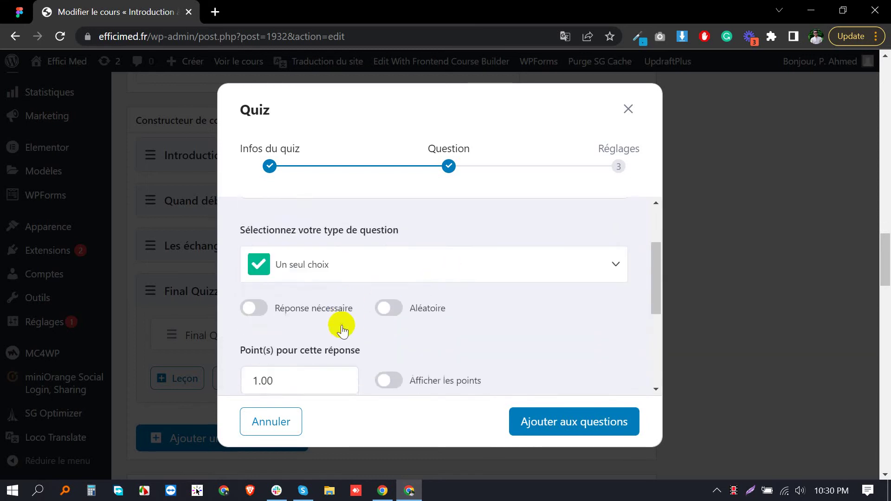
scroll(351, 320, down, 1)
scroll(351, 321, down, 2)
scroll(432, 320, down, 2)
scroll(411, 327, down, 2)
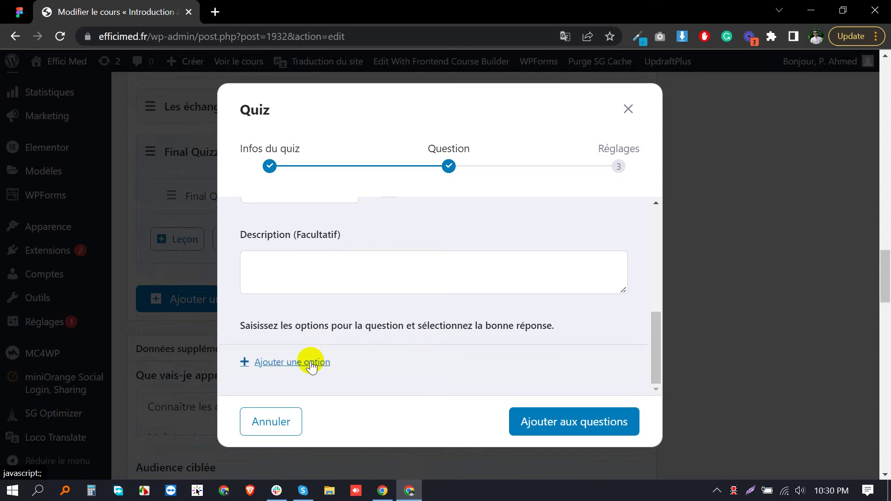
click(311, 364)
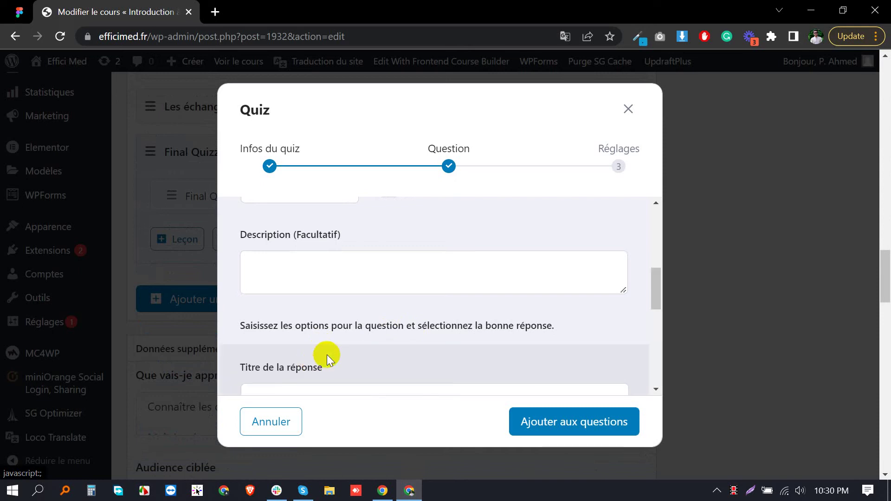
scroll(327, 355, down, 1)
click(343, 333)
text(P)
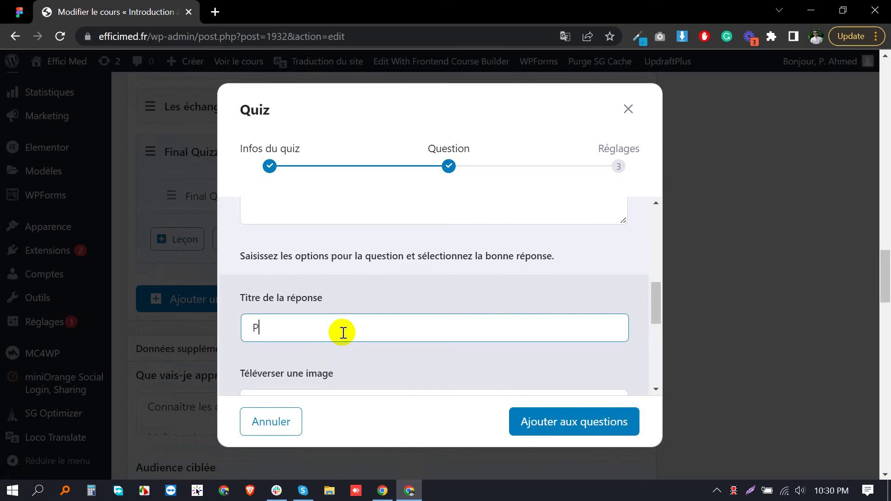
text(aris)
scroll(343, 333, down, 2)
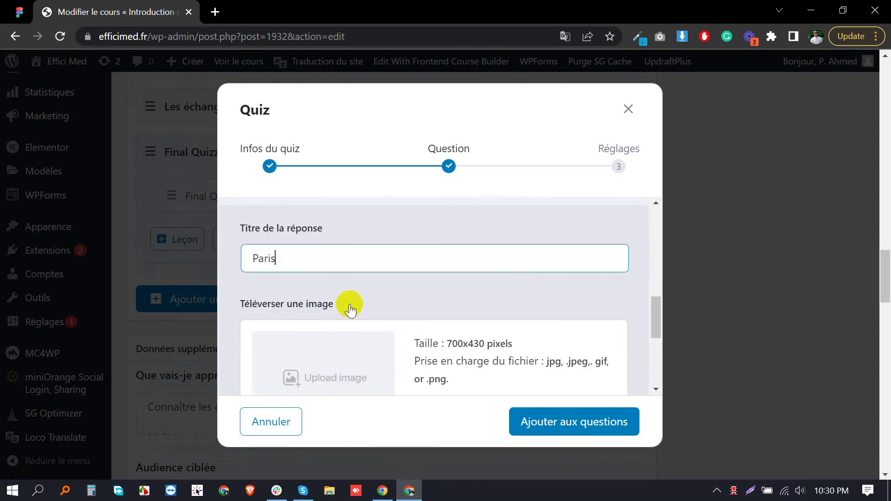
scroll(355, 321, down, 2)
scroll(362, 333, down, 2)
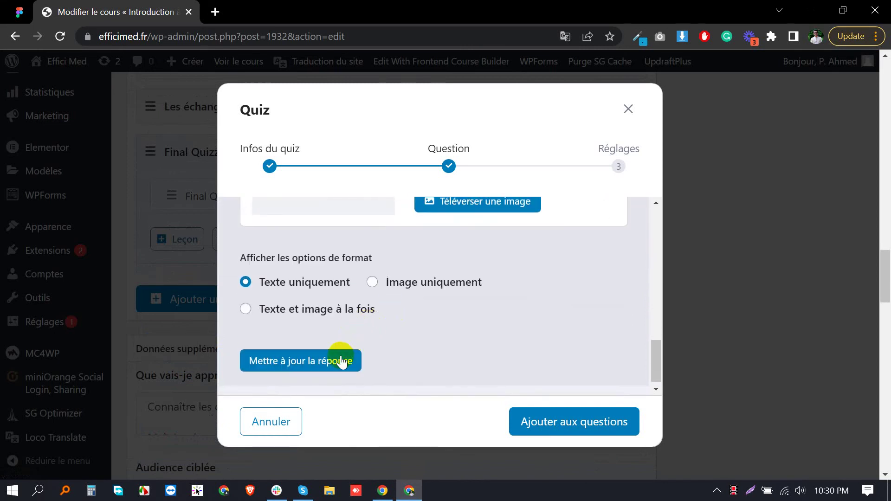
click(320, 359)
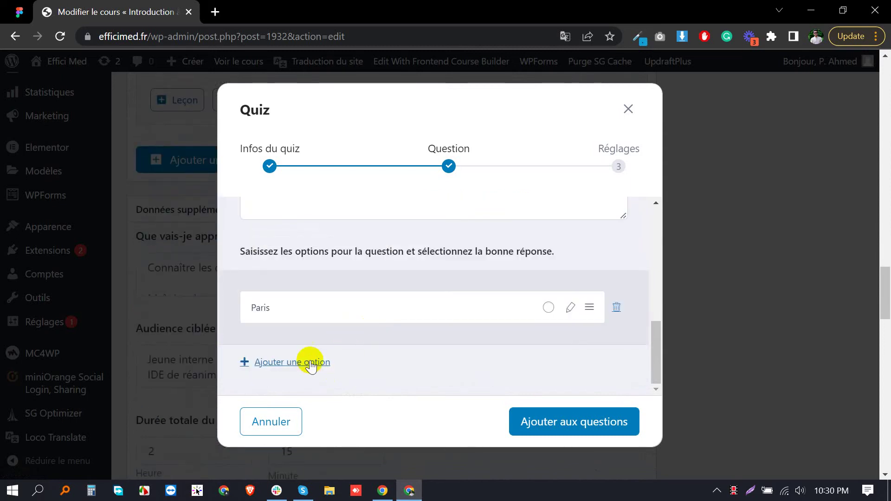
Step: Add Barcelona and Milan as the remaining answer options
click(307, 361)
scroll(314, 353, down, 1)
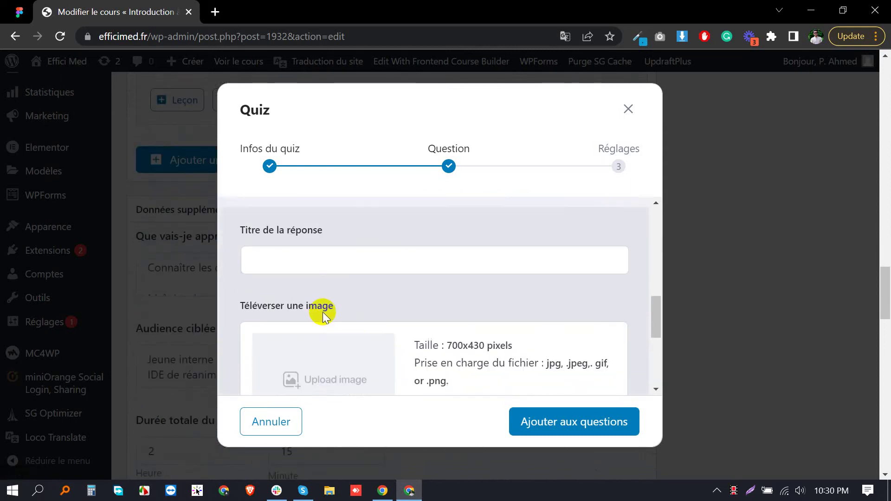
click(337, 250)
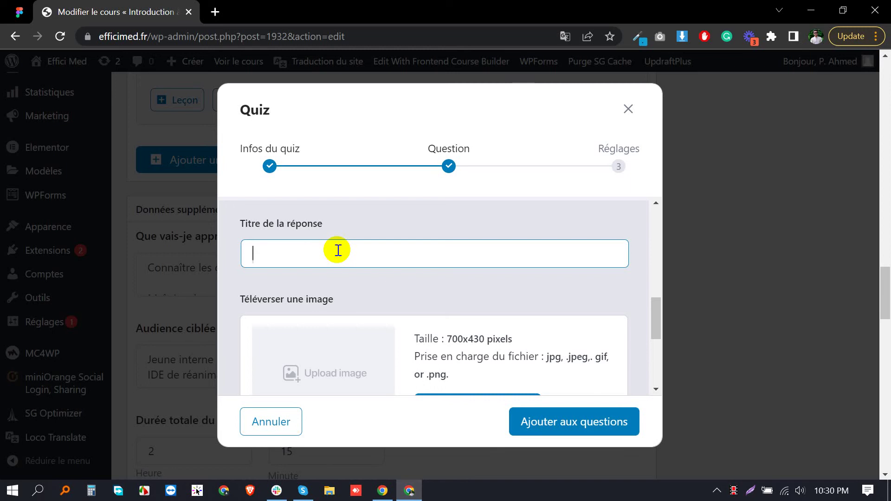
text(Ba)
text(lona)
scroll(346, 300, down, 5)
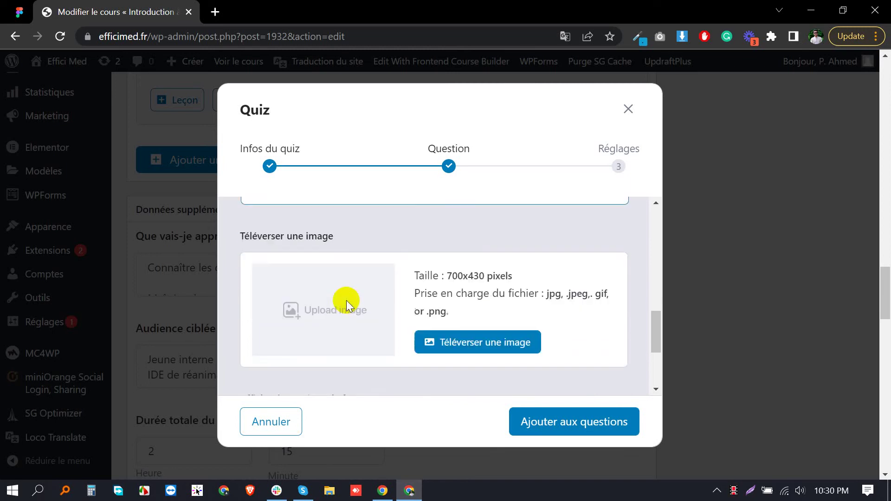
click(299, 357)
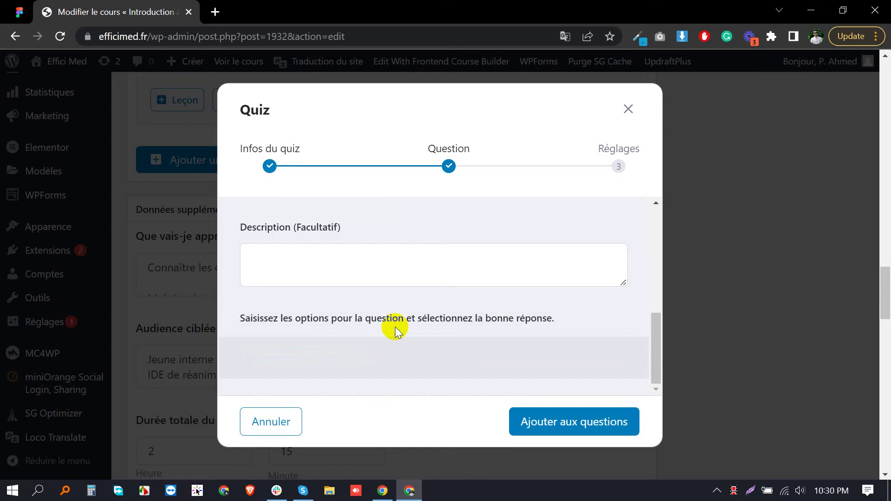
scroll(367, 318, down, 3)
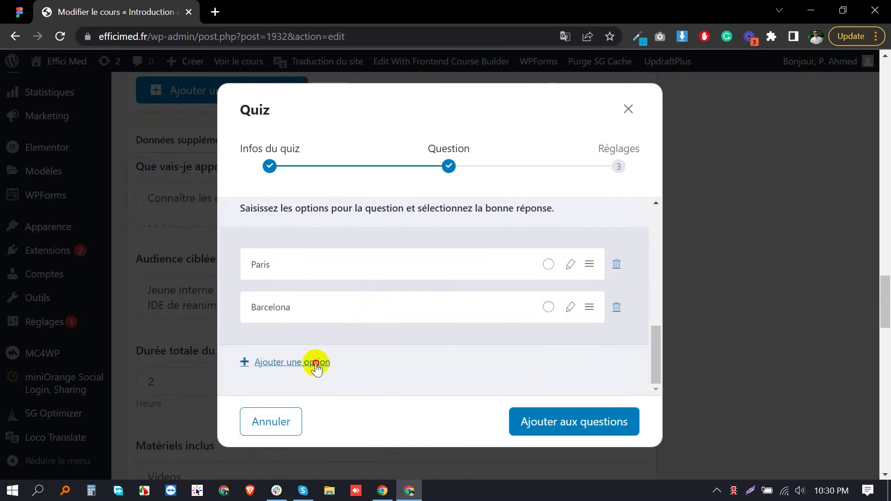
click(375, 361)
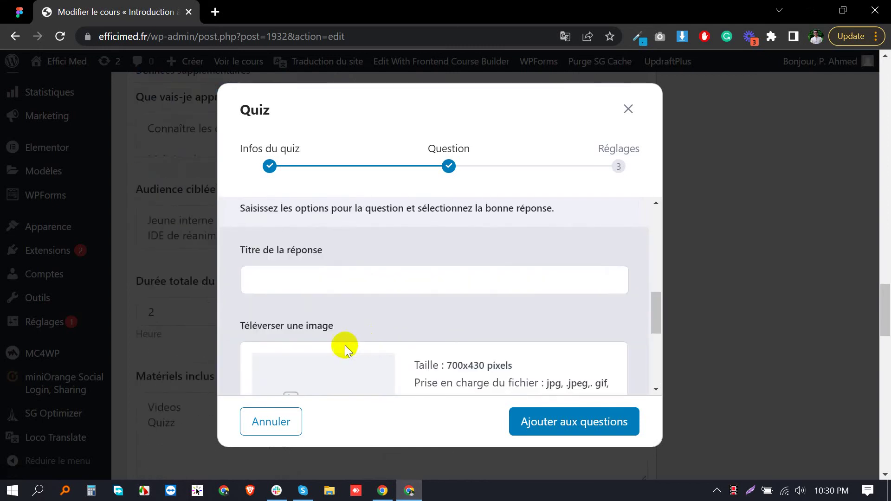
click(333, 280)
text(Milan)
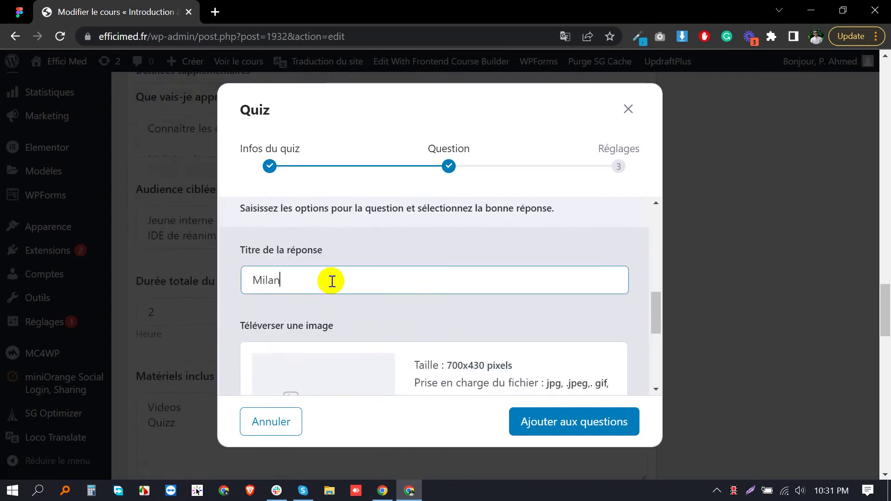
scroll(333, 306, down, 5)
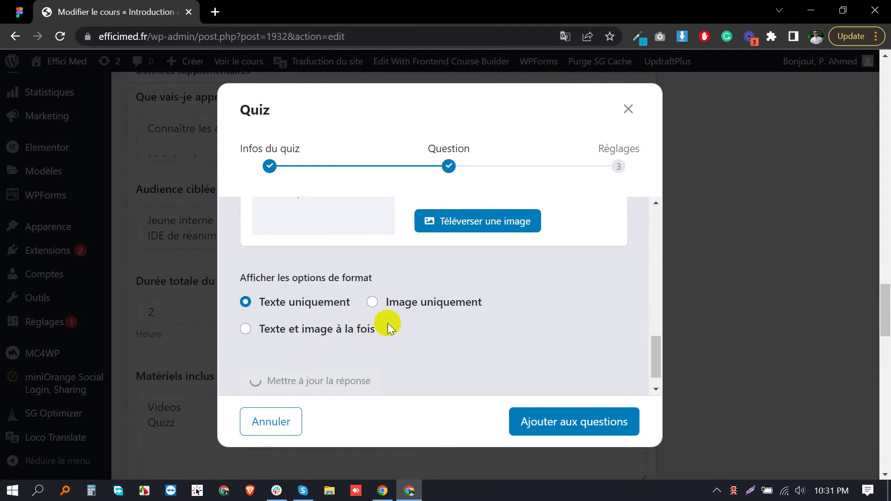
scroll(378, 307, up, 3)
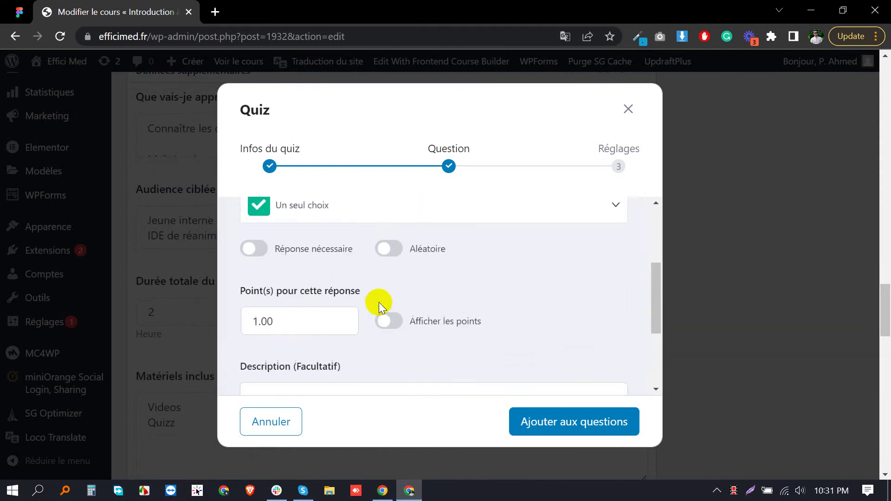
scroll(379, 303, up, 3)
scroll(380, 299, up, 2)
scroll(384, 307, down, 6)
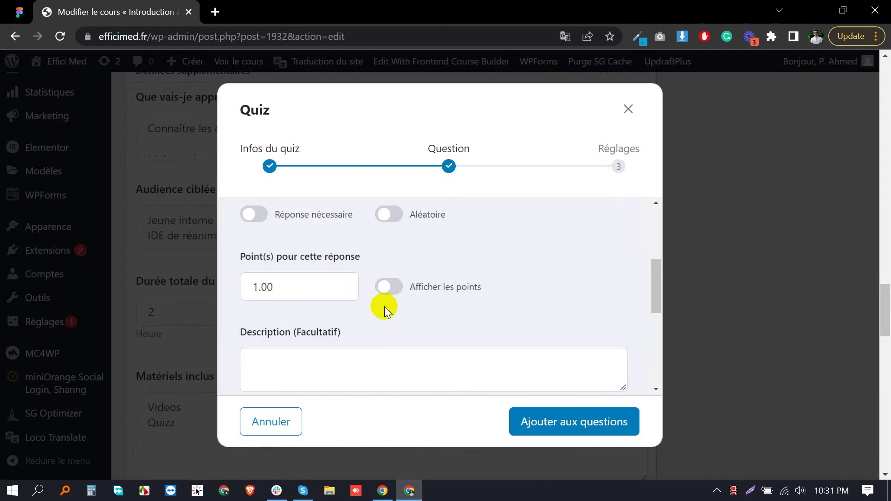
scroll(384, 307, down, 5)
scroll(386, 310, down, 3)
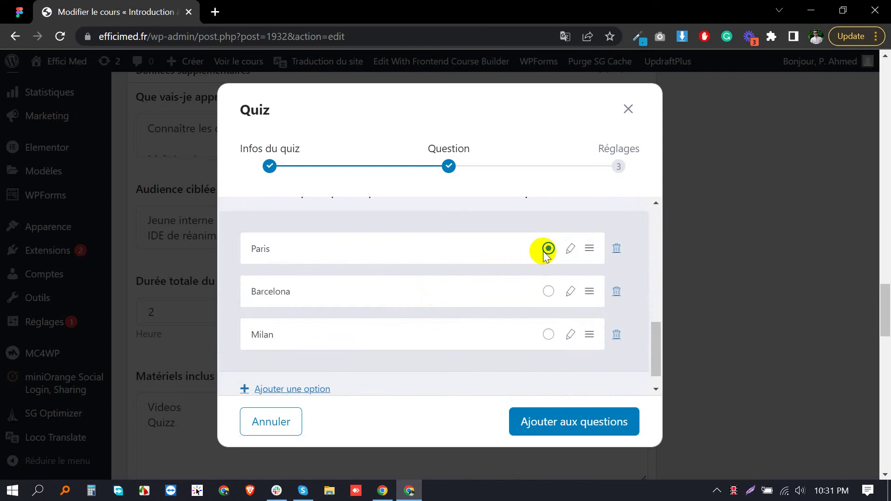
scroll(545, 253, up, 2)
scroll(550, 278, down, 2)
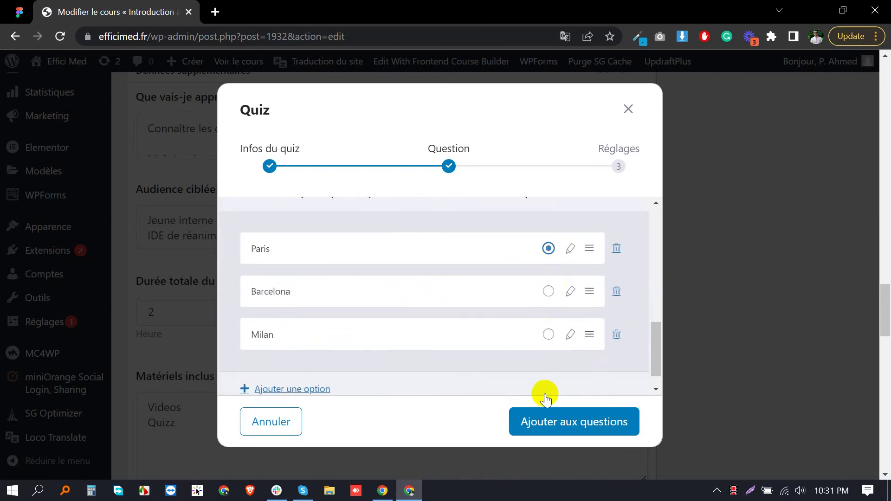
scroll(543, 352, down, 1)
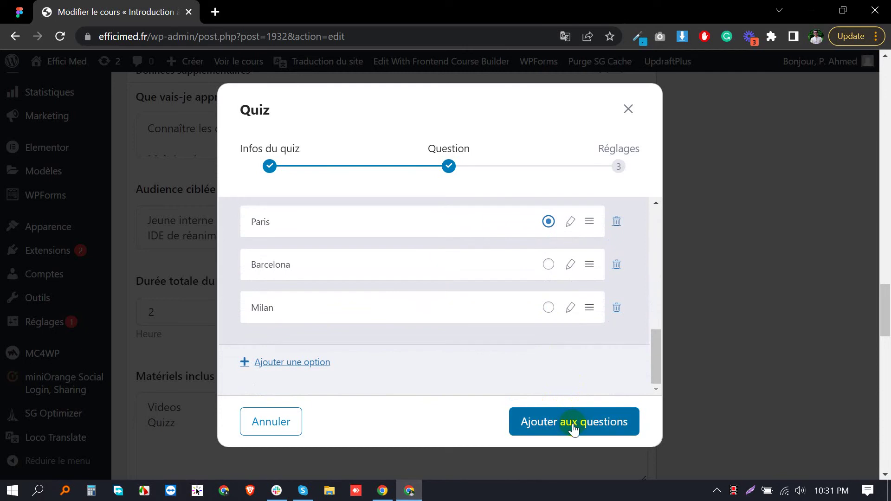
Step: Add the France capital question to the quiz and start the question 'Is Paris in France?'
click(575, 419)
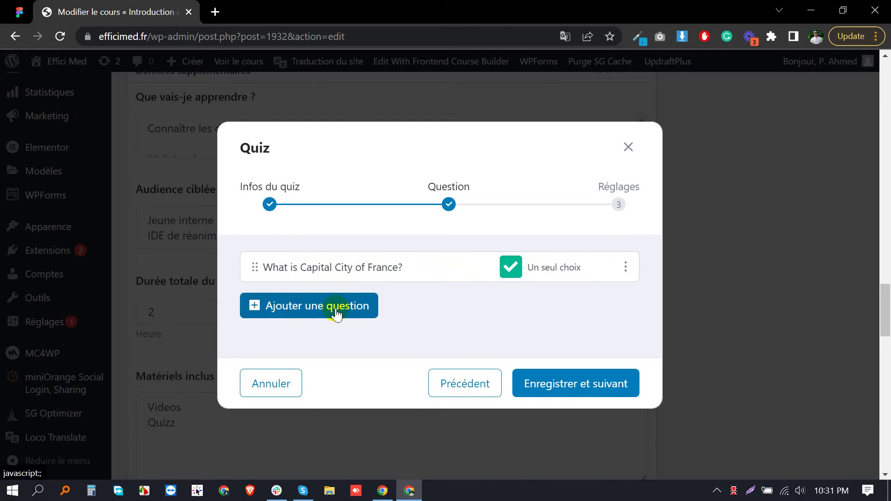
click(357, 307)
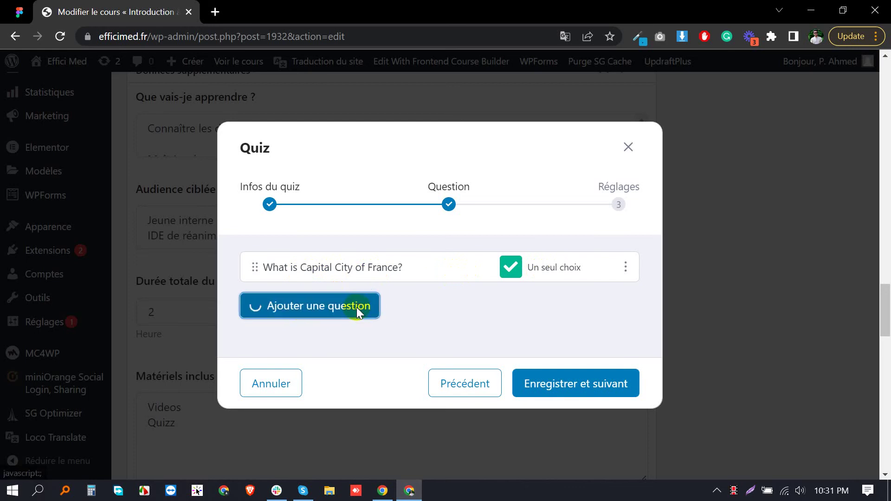
drag(364, 278, 251, 283)
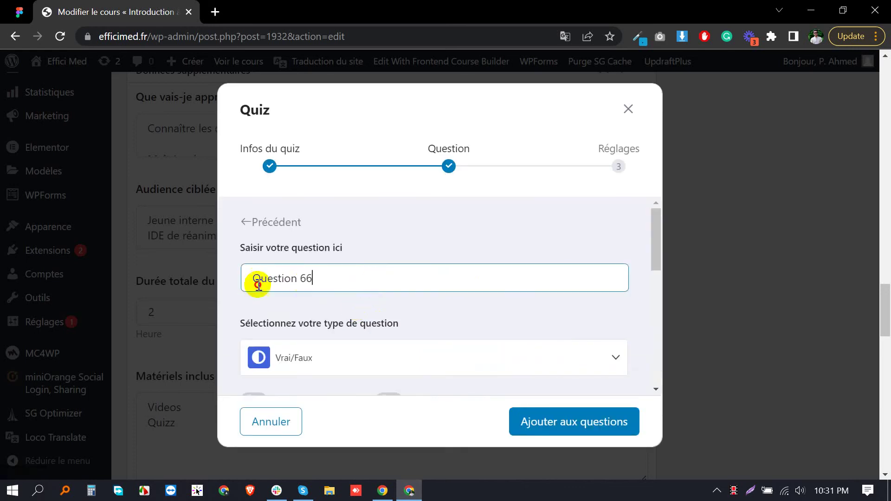
key(BackSpace)
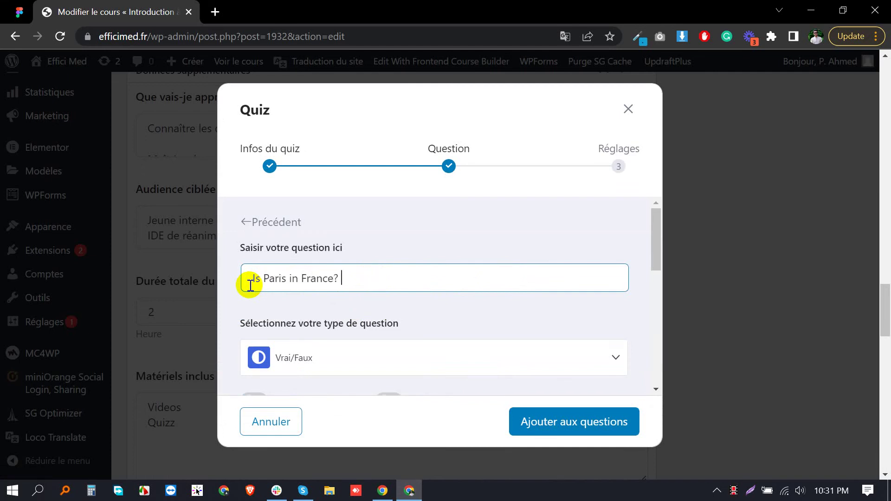
scroll(431, 307, down, 2)
scroll(397, 292, down, 1)
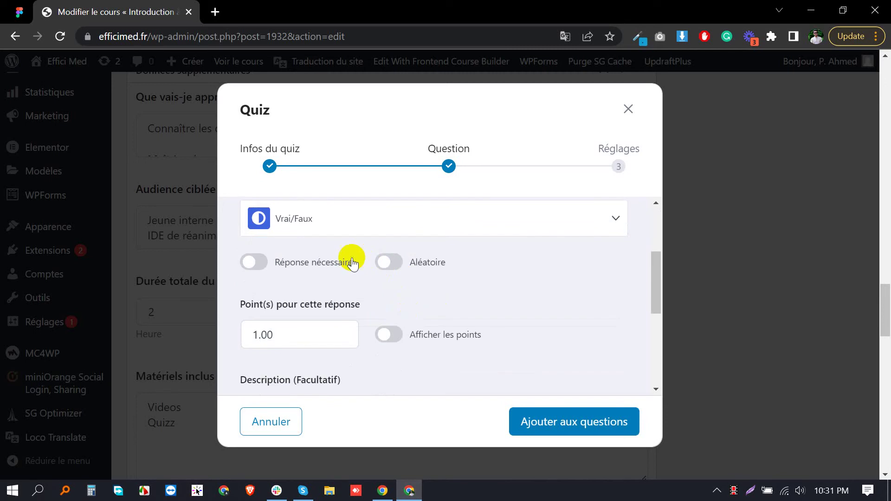
Step: Make 'Is Paris in France?' true/false with Vrai correct and add it to the quiz
click(374, 223)
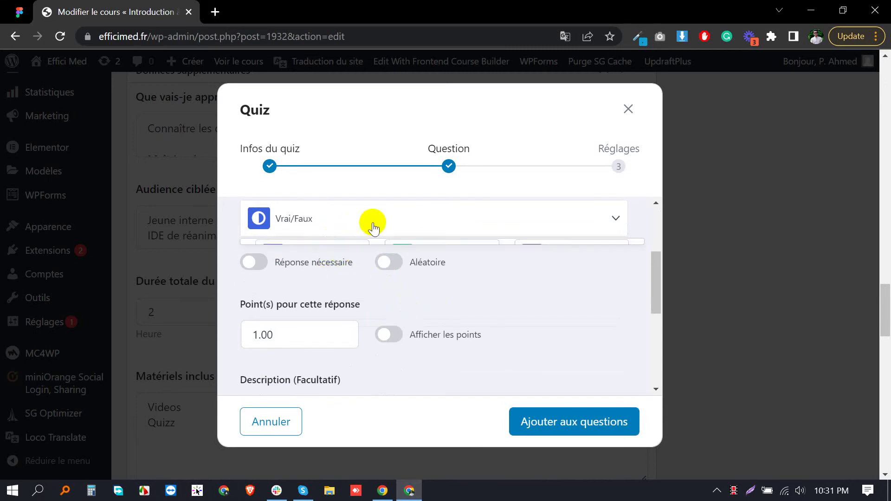
click(344, 273)
scroll(340, 299, down, 2)
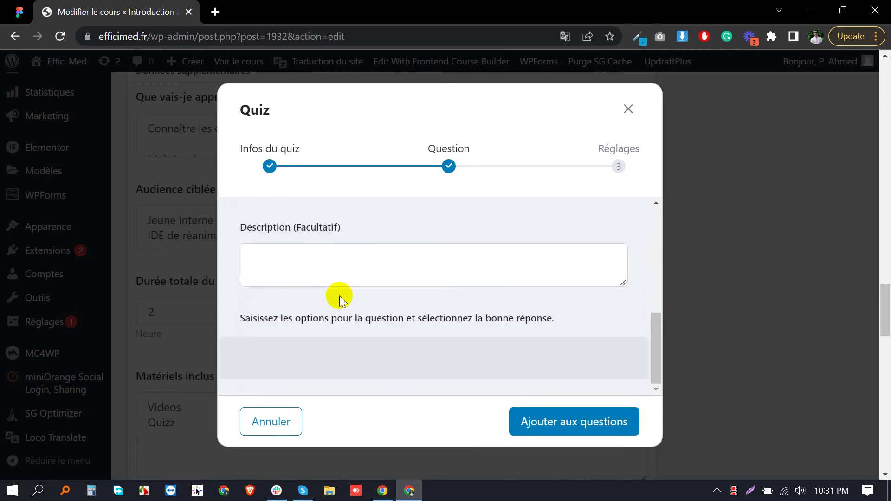
scroll(340, 300, down, 2)
scroll(487, 313, down, 1)
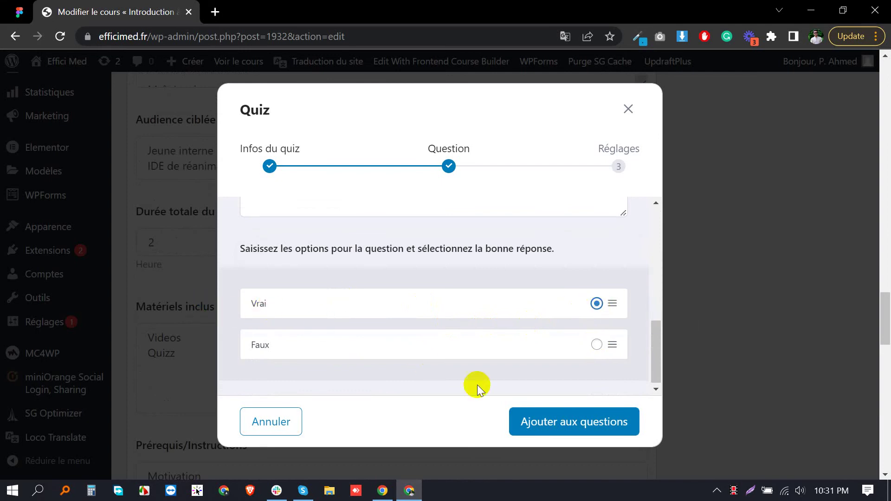
click(543, 423)
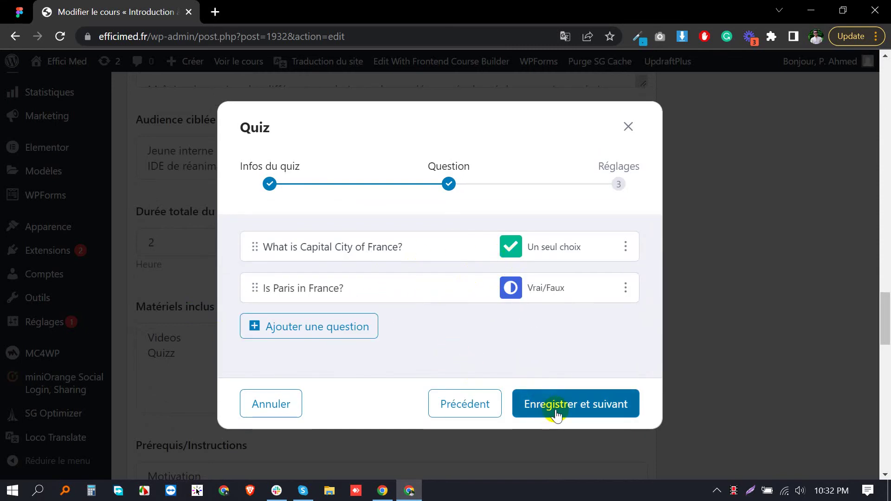
Step: Start a third, multiple-choice question, replacing the default Question 67 title with the WordPress question
click(344, 326)
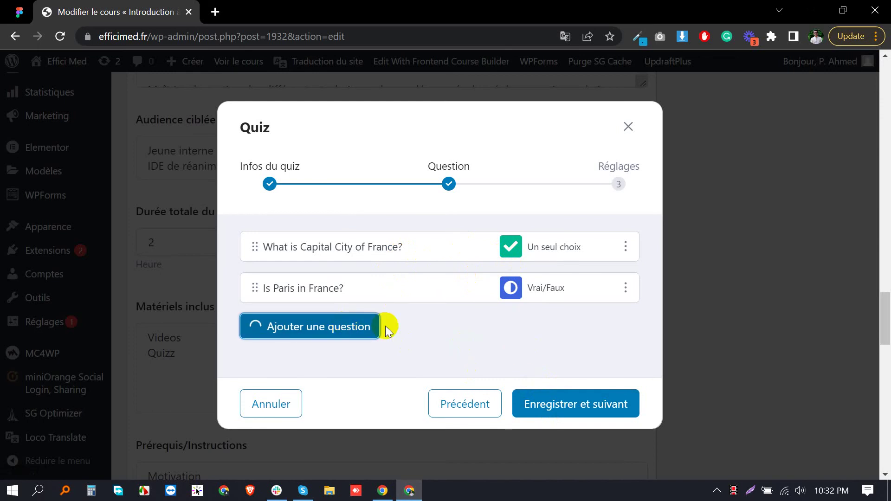
drag(364, 279, 247, 278)
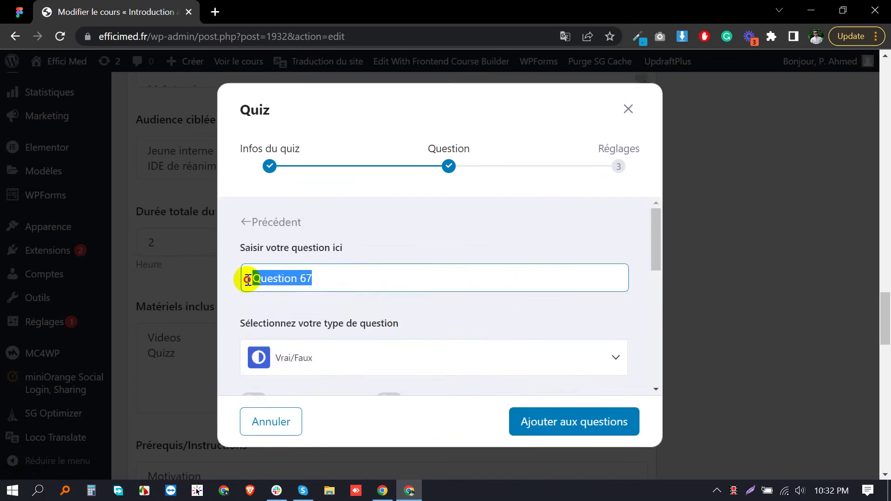
key(BackSpace)
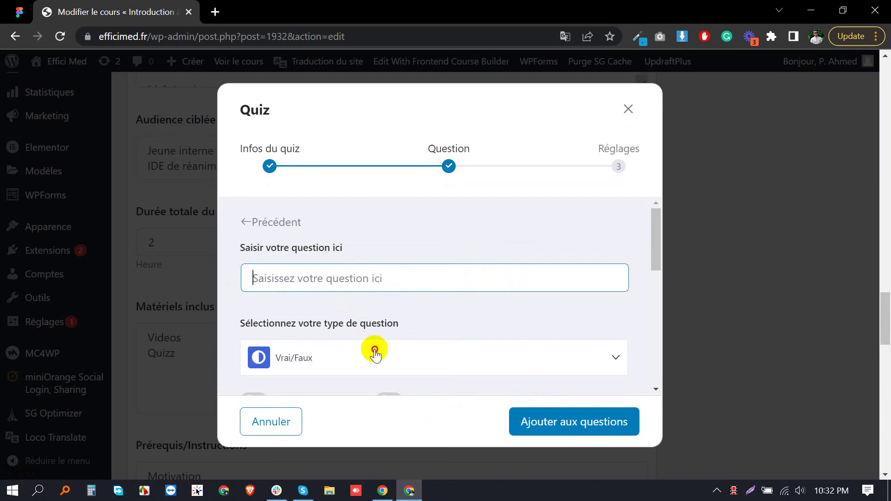
click(374, 353)
click(567, 340)
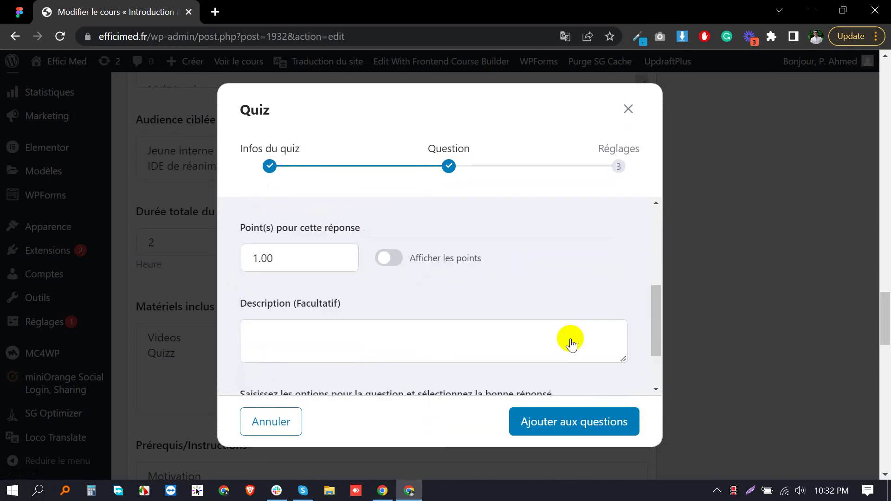
scroll(515, 299, up, 5)
click(327, 264)
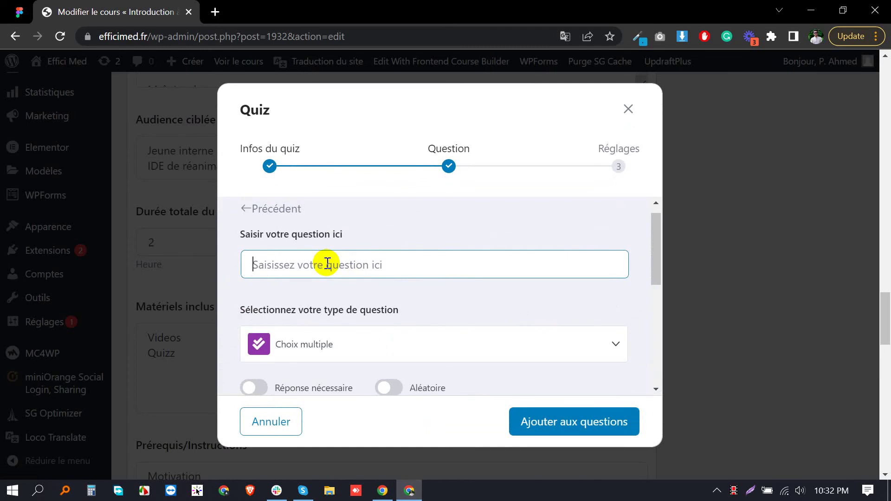
text(What is WordPre)
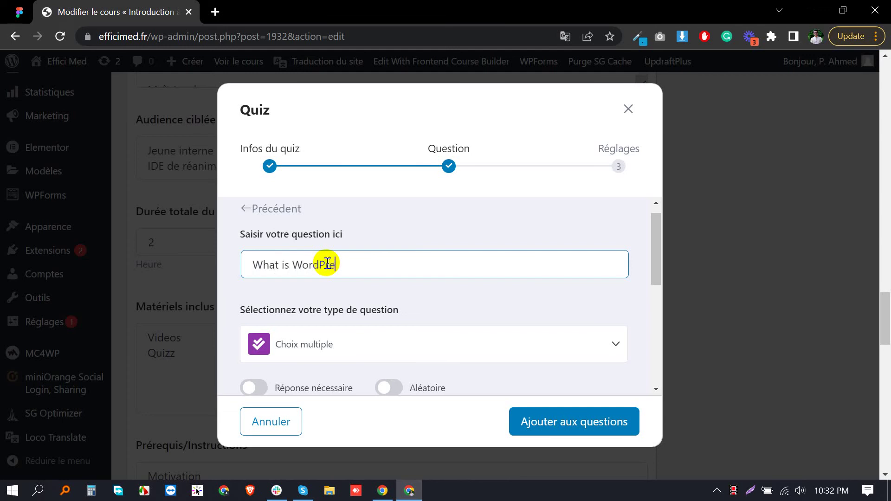
scroll(390, 306, down, 2)
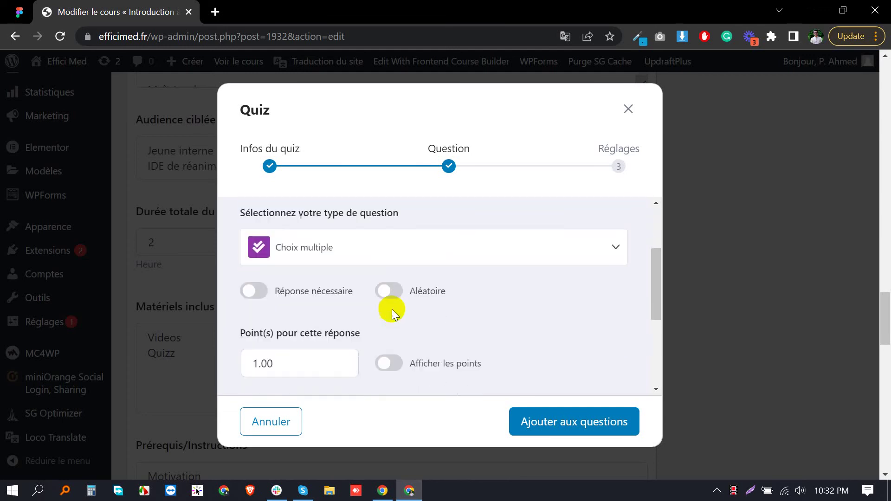
scroll(393, 310, down, 2)
scroll(375, 314, down, 2)
Step: Add CMS and Software as answer options
click(310, 363)
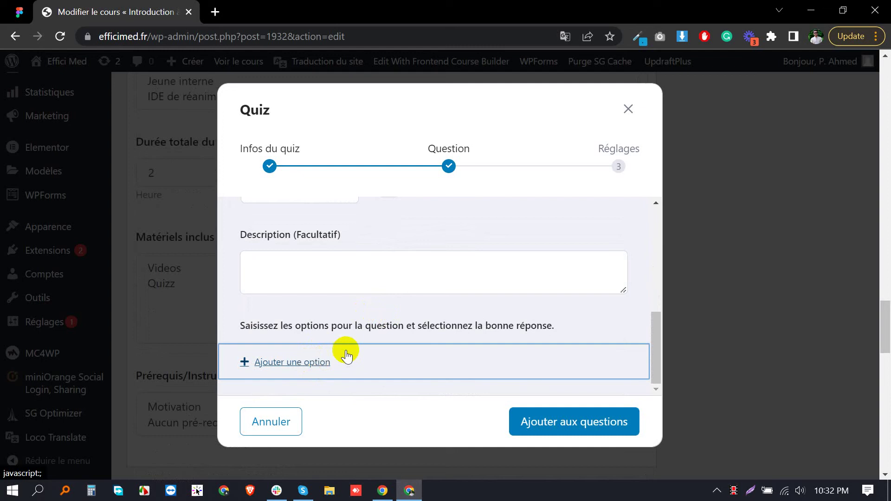
scroll(356, 346, down, 1)
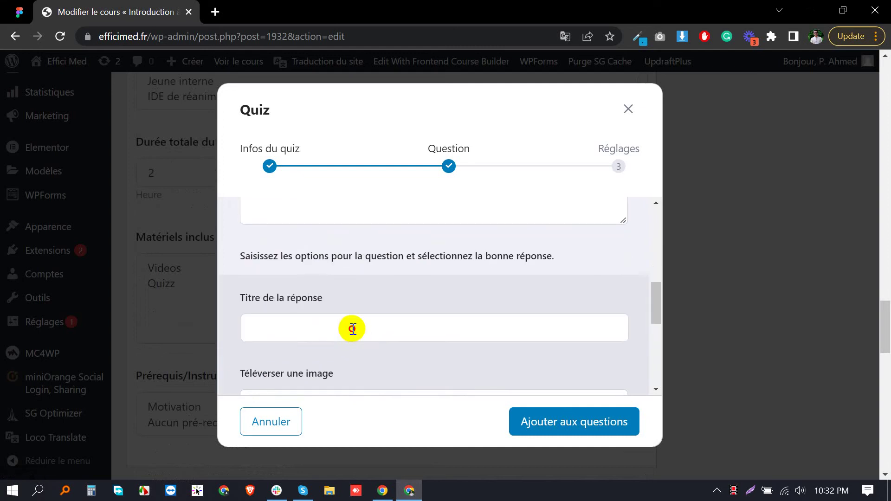
click(351, 327)
scroll(351, 327, down, 1)
scroll(369, 322, up, 1)
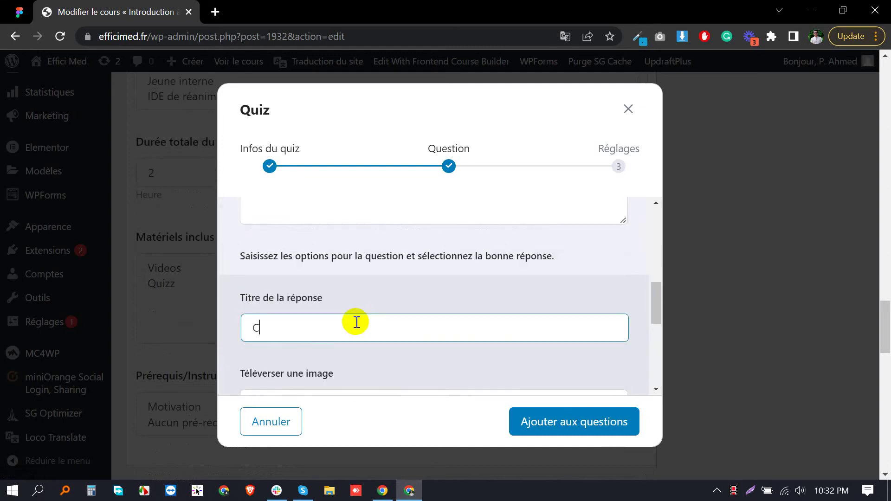
scroll(356, 322, down, 3)
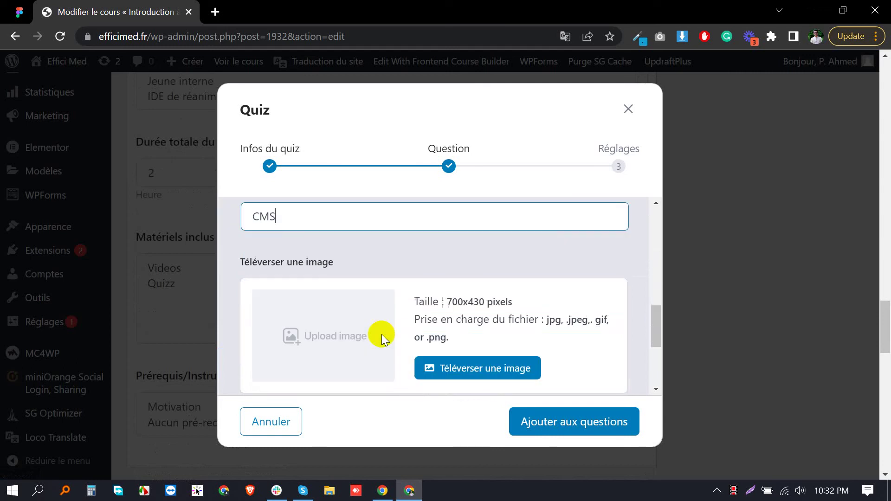
scroll(356, 334, down, 2)
scroll(338, 360, down, 1)
click(326, 356)
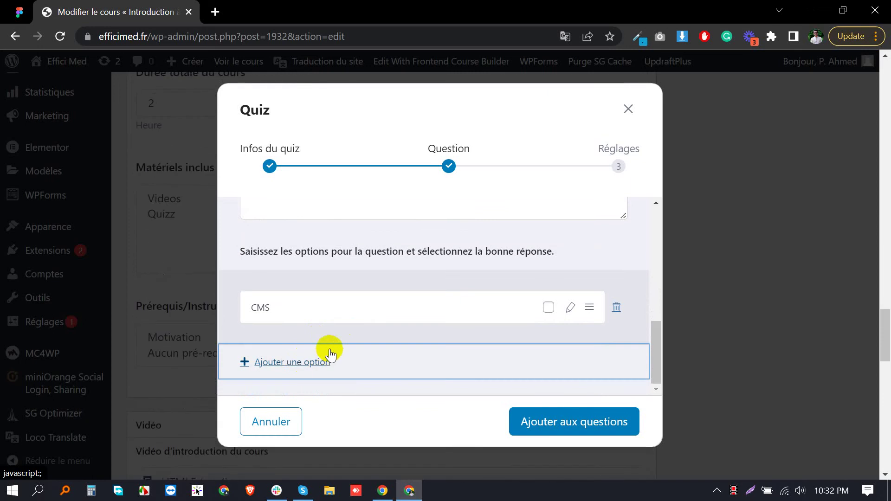
click(327, 357)
click(331, 324)
text(Software)
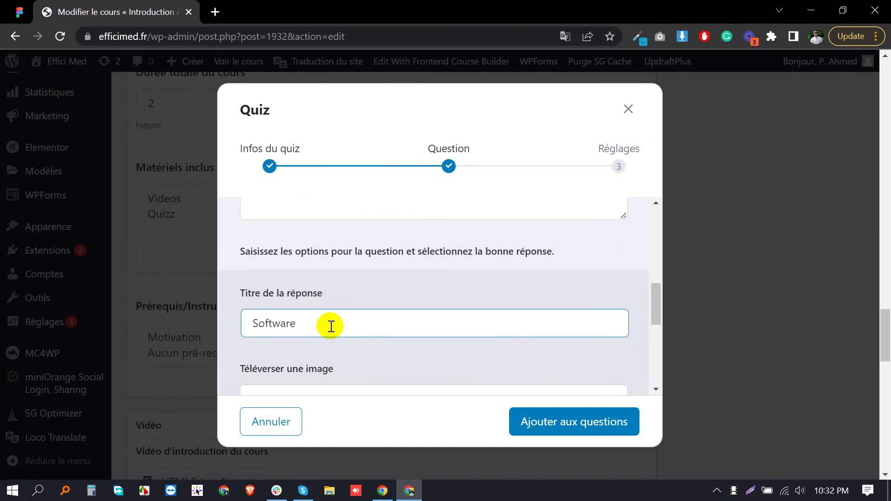
scroll(324, 356, down, 5)
scroll(324, 357, down, 5)
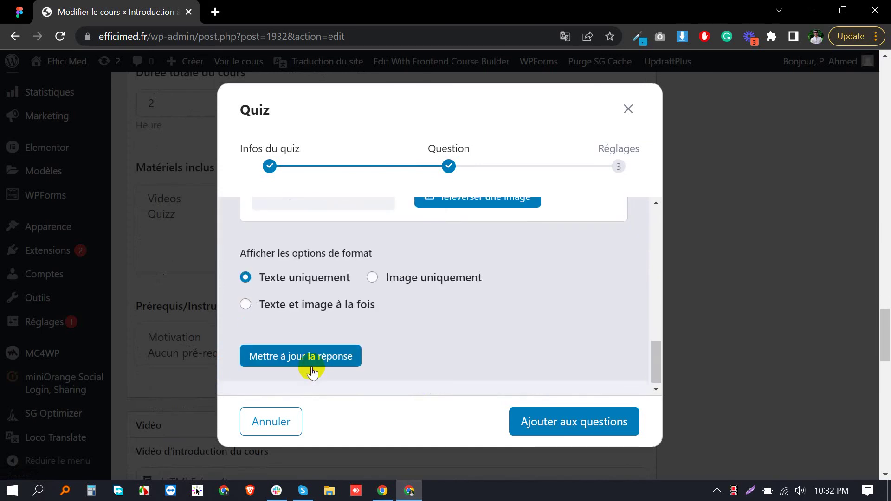
click(309, 356)
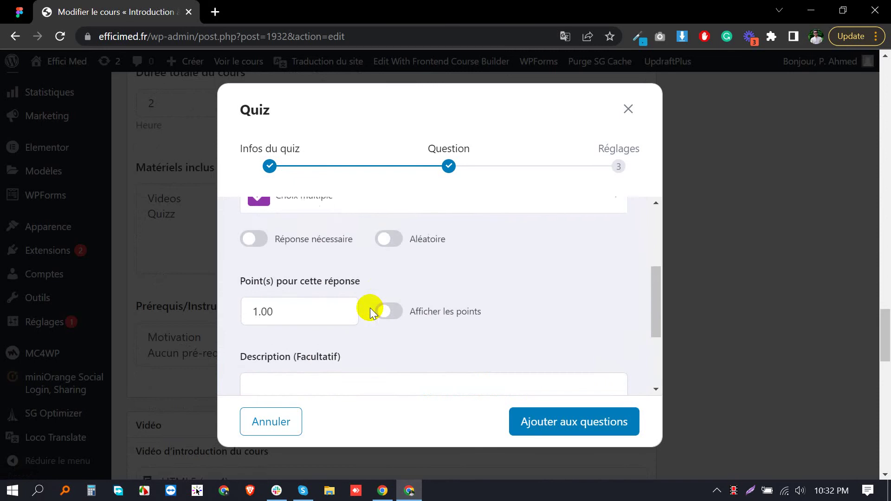
Step: Add Php Framework as an answer and mark CMS and Software correct
click(301, 362)
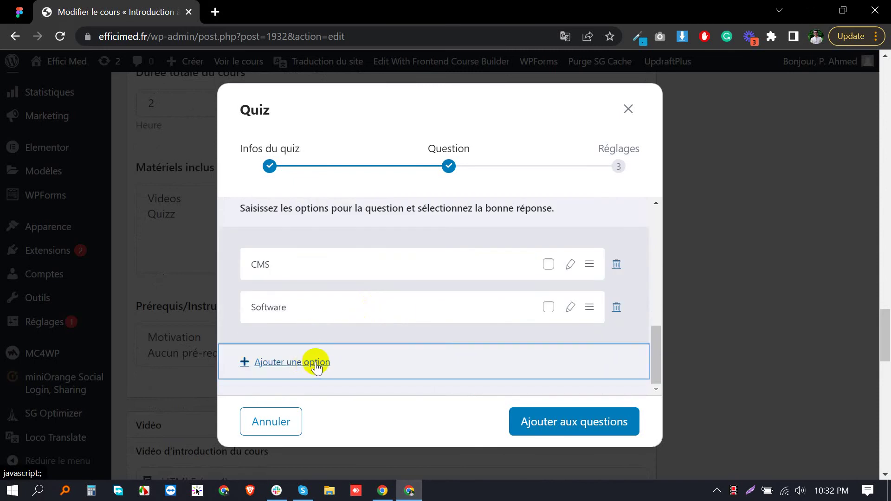
click(342, 283)
text(Php Framework)
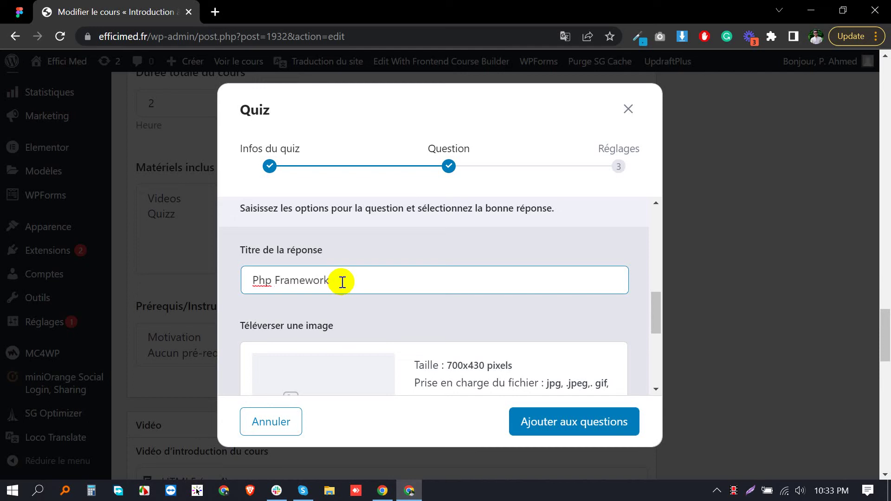
scroll(342, 281, down, 5)
click(299, 380)
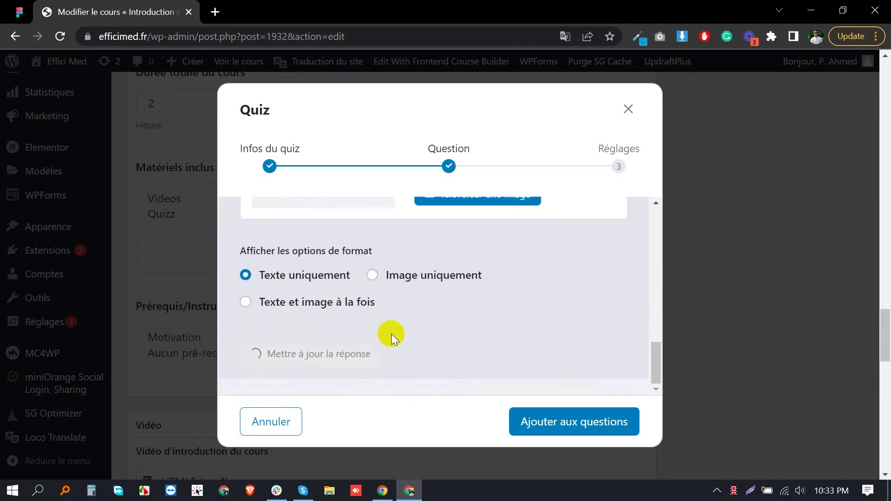
scroll(391, 334, up, 5)
scroll(392, 334, up, 5)
scroll(400, 327, down, 5)
scroll(417, 327, down, 5)
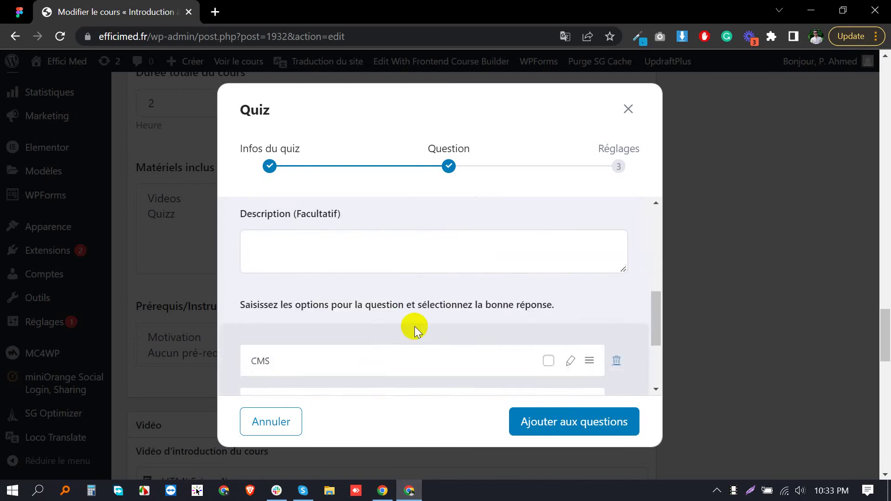
scroll(488, 299, down, 5)
click(548, 222)
click(548, 264)
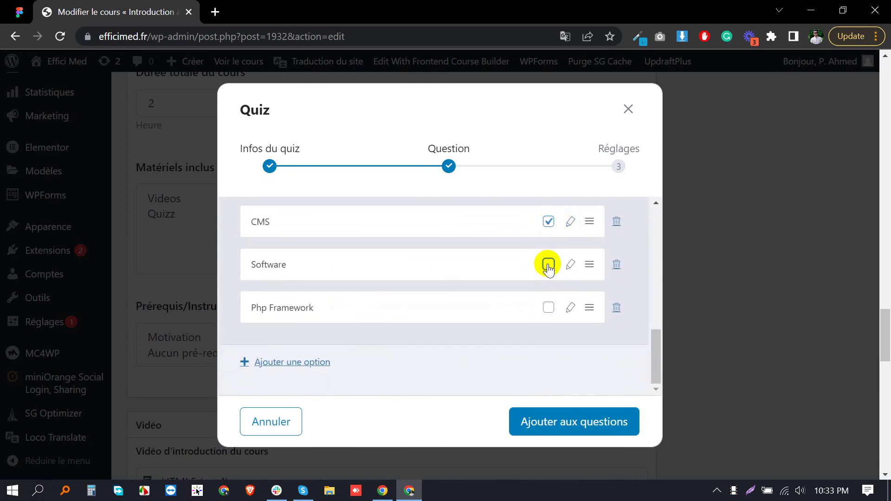
scroll(480, 276, up, 2)
scroll(477, 276, down, 3)
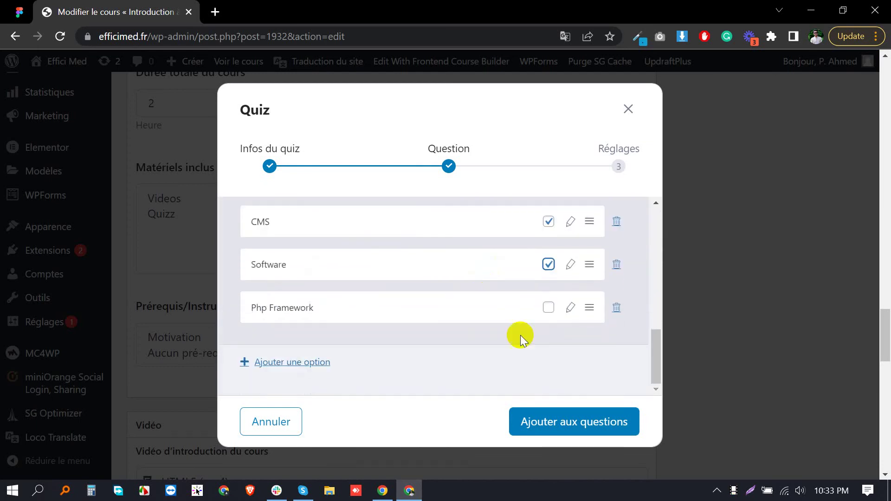
Step: Add the WordPress question, set a 3-minute time limit, and save the quiz settings
click(574, 422)
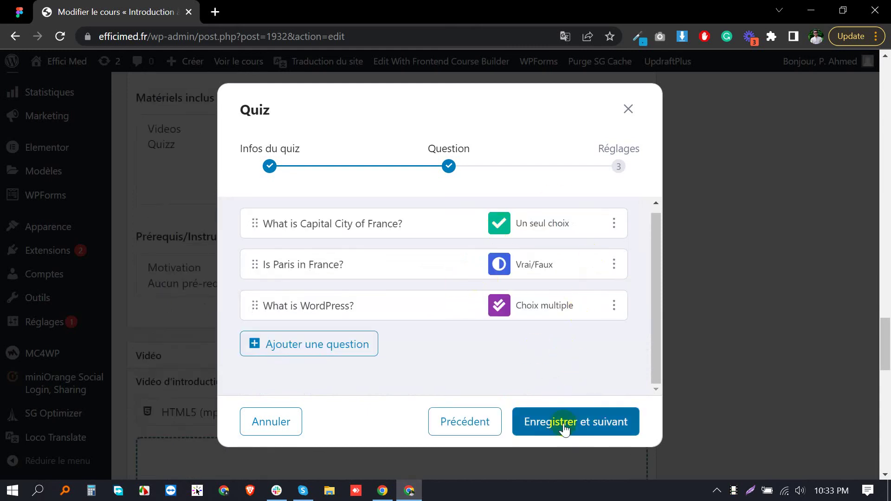
click(597, 423)
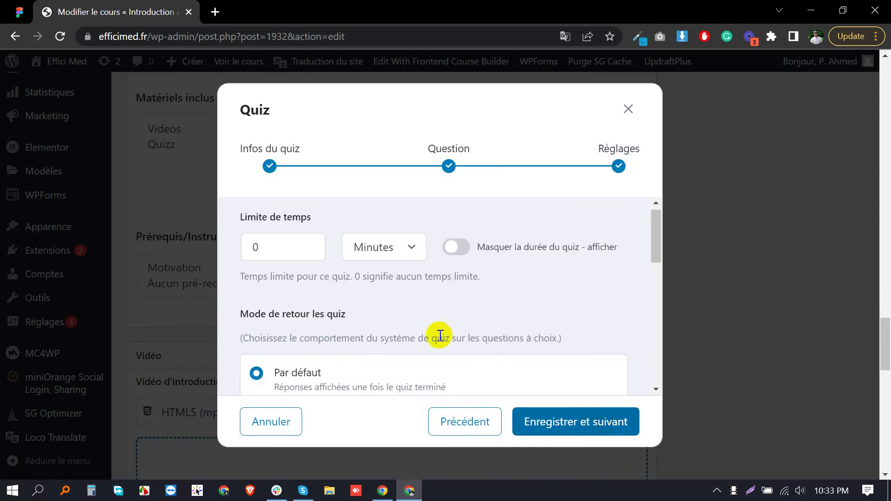
click(257, 249)
drag(257, 249, 232, 250)
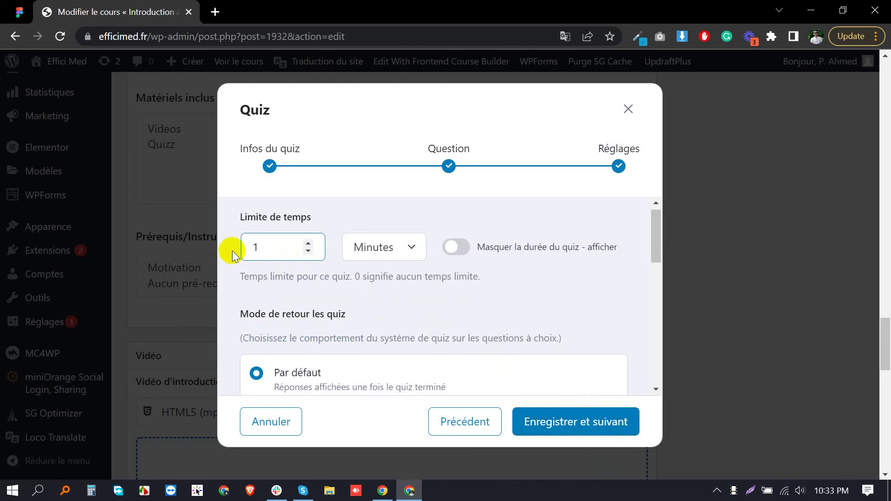
text(3)
scroll(500, 293, down, 2)
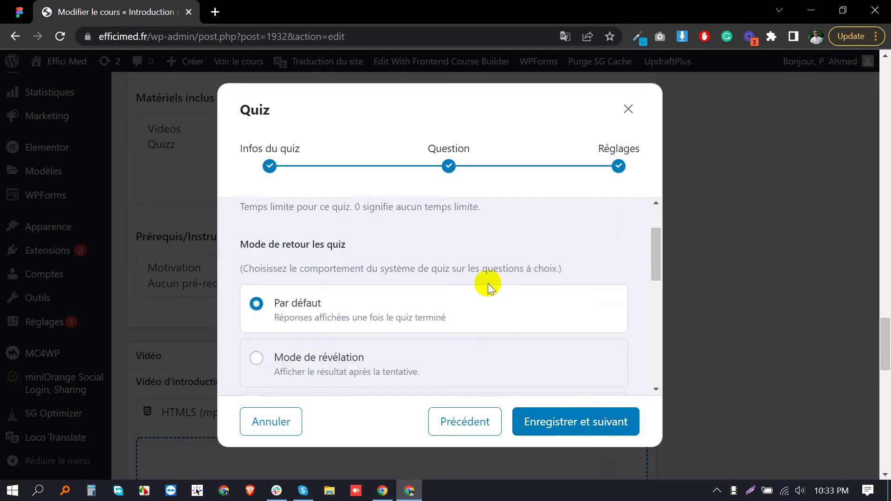
scroll(453, 293, down, 2)
scroll(417, 304, down, 2)
scroll(383, 301, down, 2)
scroll(325, 314, down, 2)
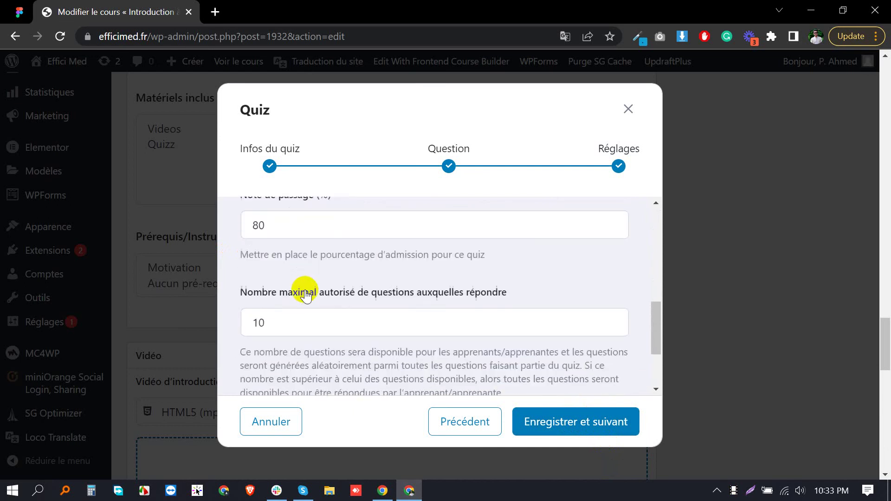
scroll(376, 307, down, 2)
scroll(411, 320, down, 2)
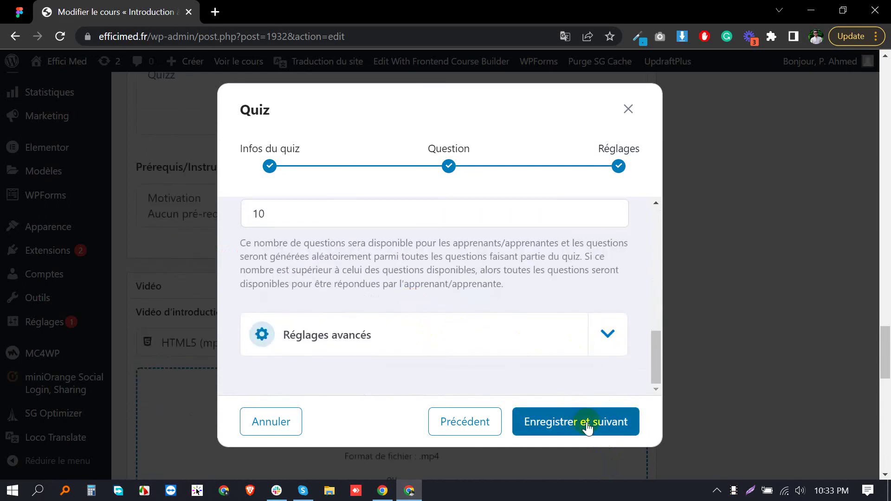
scroll(546, 339, up, 3)
scroll(539, 324, down, 1)
scroll(550, 338, down, 2)
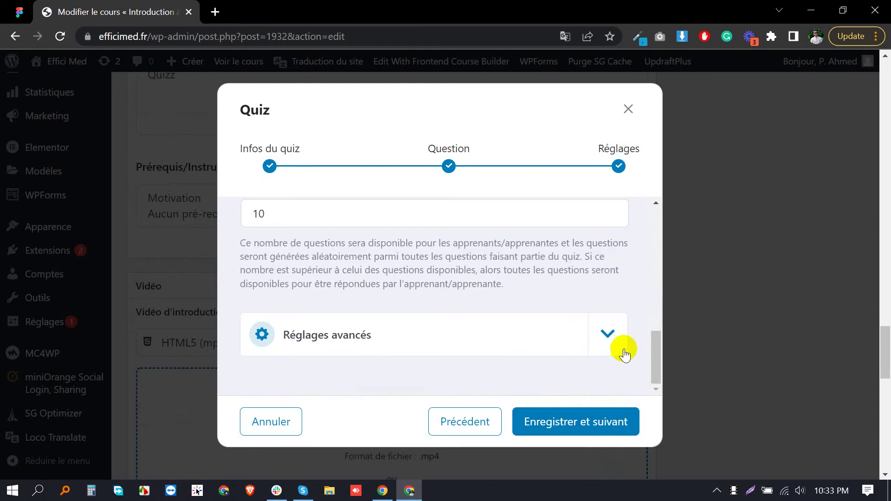
click(608, 335)
scroll(536, 327, down, 2)
scroll(543, 332, down, 1)
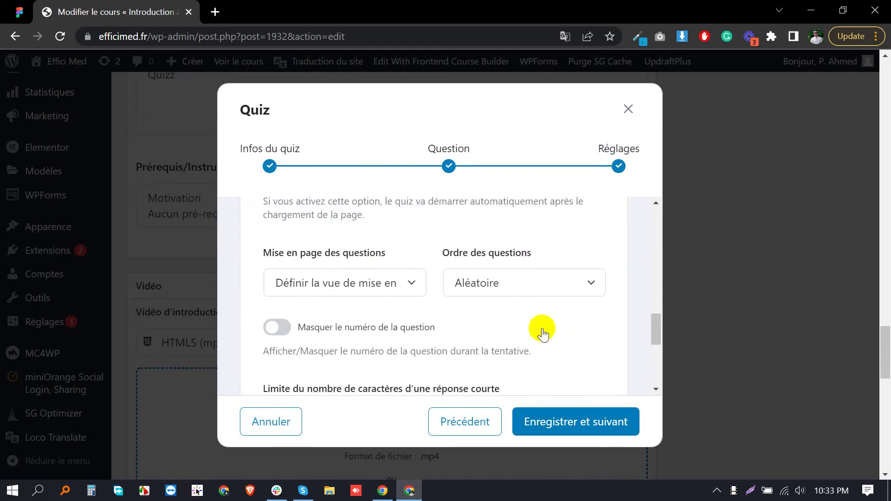
scroll(543, 332, down, 2)
scroll(543, 333, down, 1)
scroll(543, 327, up, 3)
scroll(556, 292, up, 2)
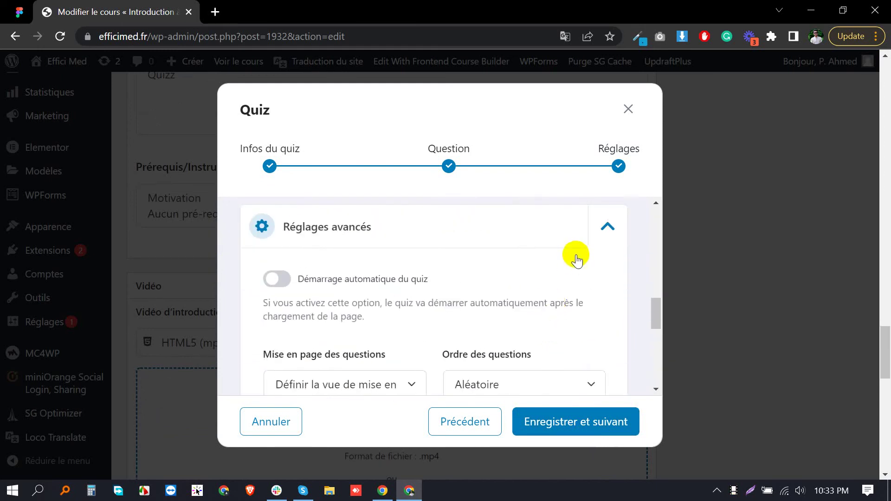
scroll(578, 260, up, 1)
click(588, 421)
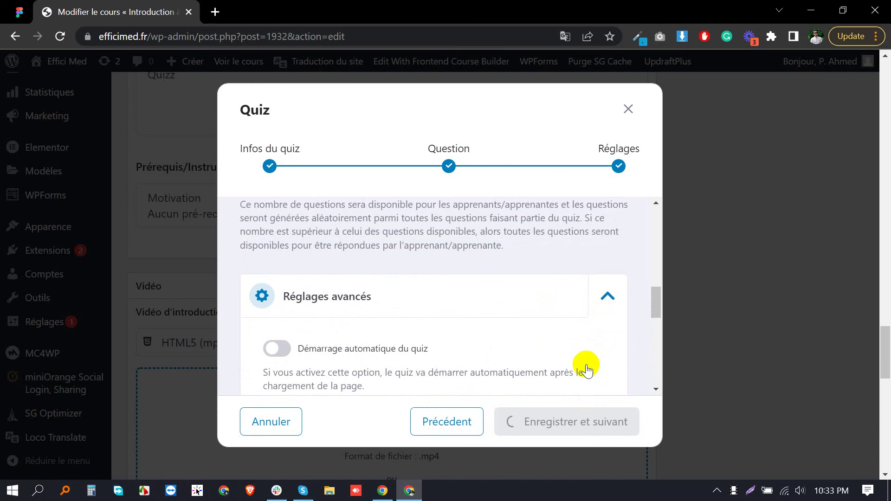
scroll(767, 322, up, 3)
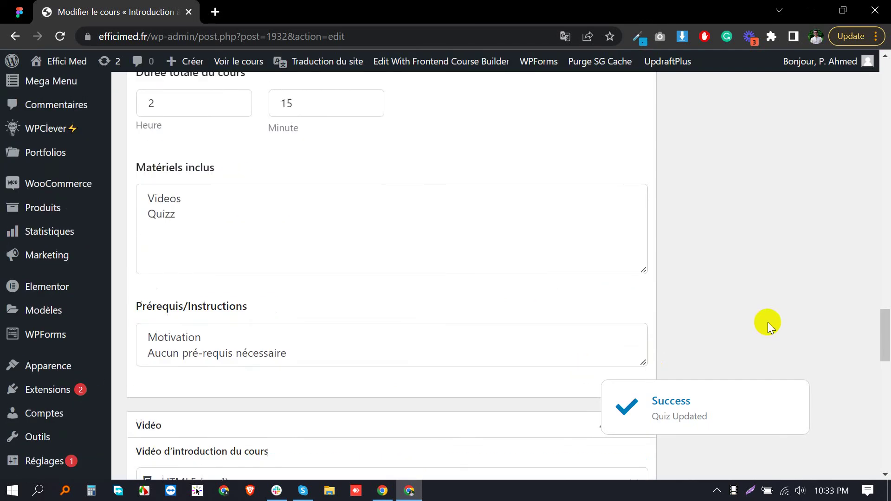
scroll(768, 322, up, 3)
scroll(767, 322, up, 5)
scroll(767, 321, up, 5)
scroll(768, 321, up, 5)
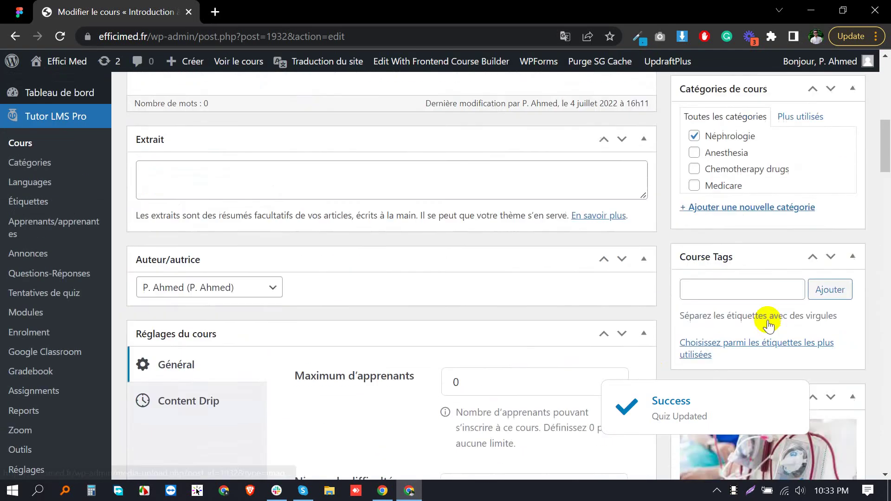
scroll(768, 322, up, 5)
Step: Update the course and open its public Partie 1 page in a new tab
click(816, 303)
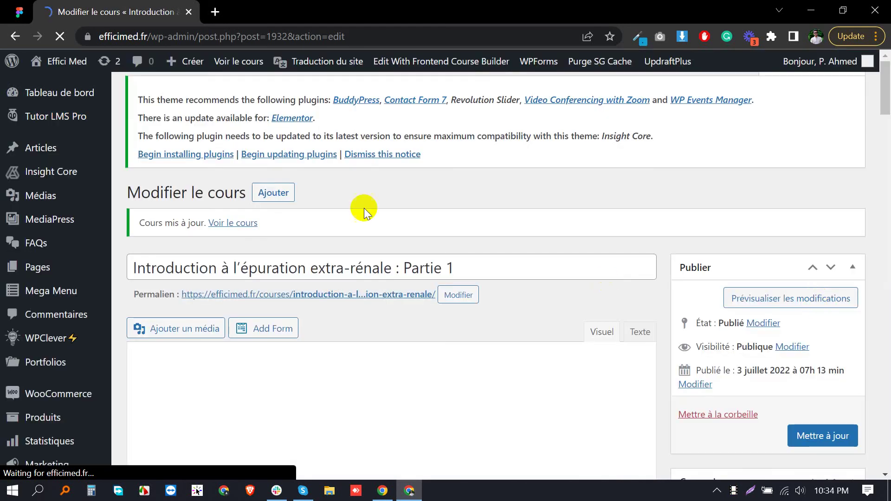
click(233, 223)
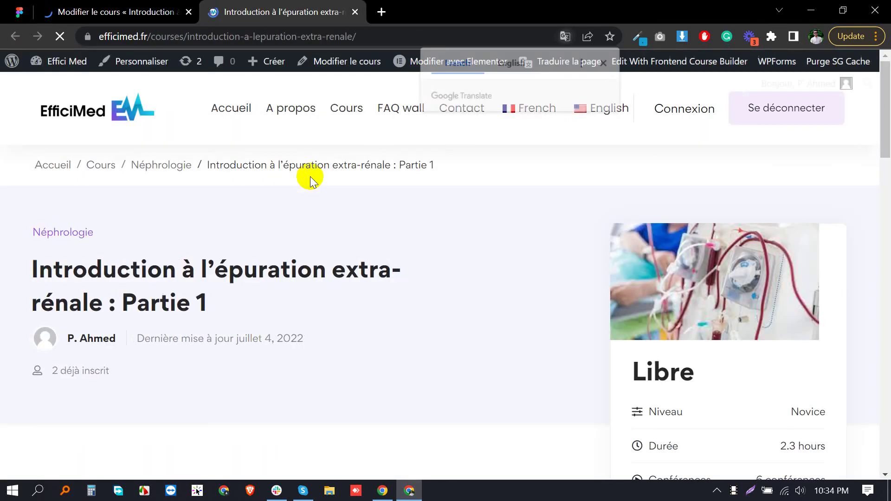
scroll(428, 321, down, 3)
scroll(419, 322, down, 4)
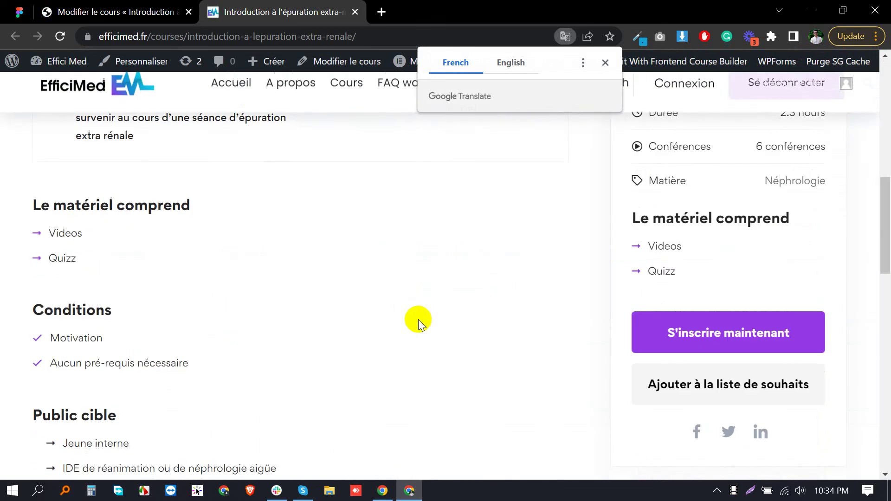
scroll(418, 322, down, 4)
scroll(237, 313, down, 3)
scroll(126, 286, down, 2)
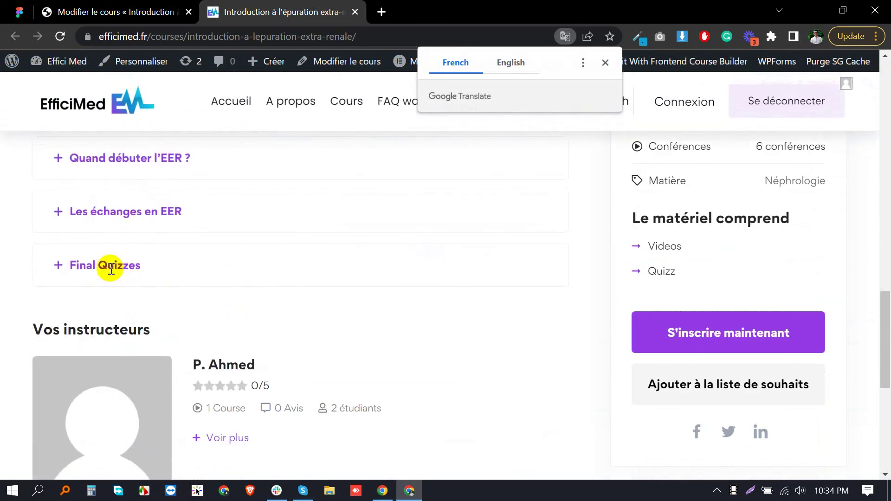
Step: Expand the Final Quizzes topic in the curriculum and enrol in the EfficiMed course
click(58, 265)
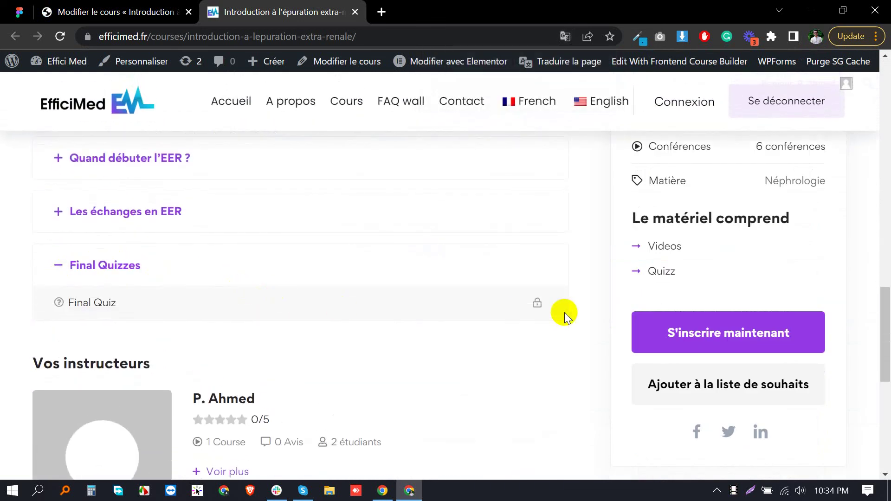
drag(102, 308, 175, 308)
click(279, 308)
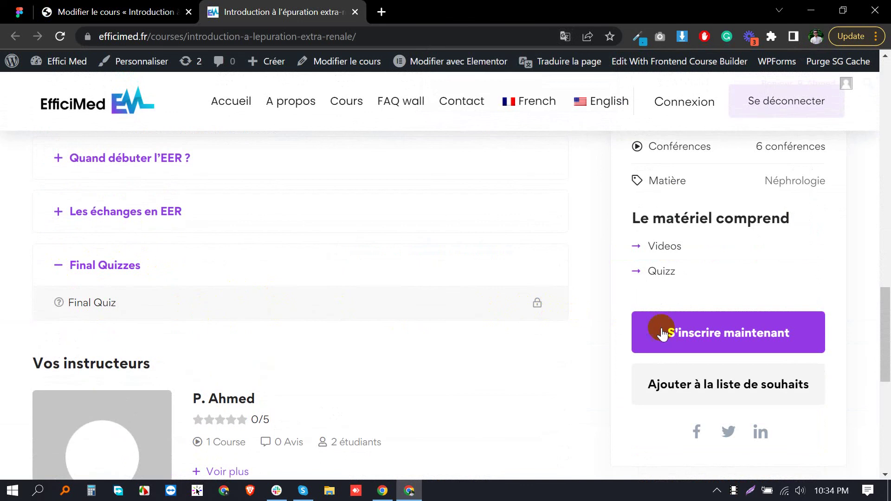
click(663, 333)
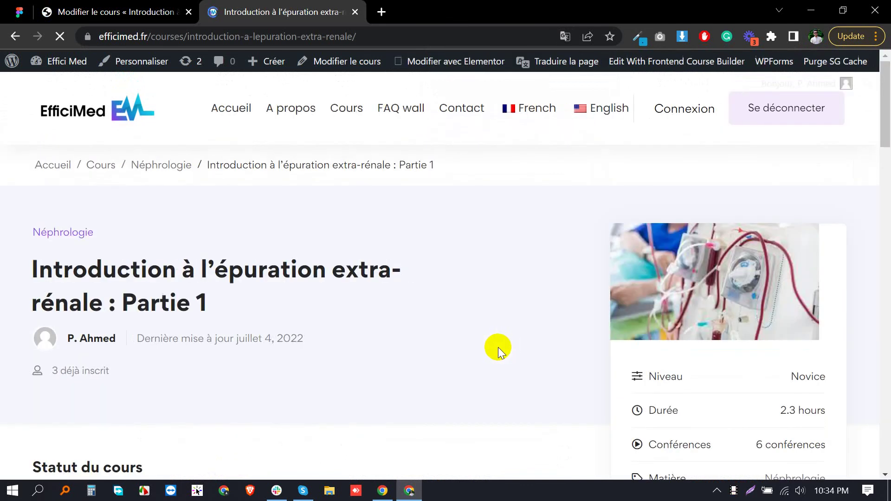
scroll(498, 348, down, 4)
scroll(418, 341, down, 3)
scroll(308, 334, down, 3)
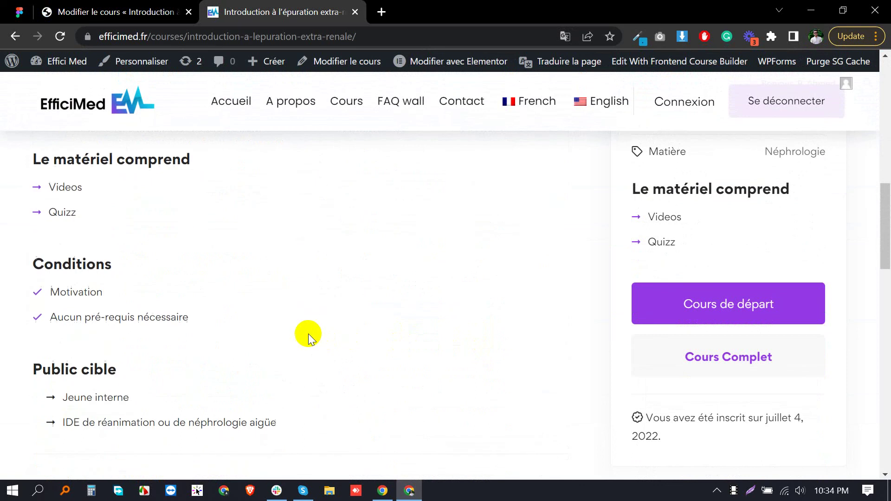
scroll(218, 327, down, 2)
scroll(218, 326, down, 2)
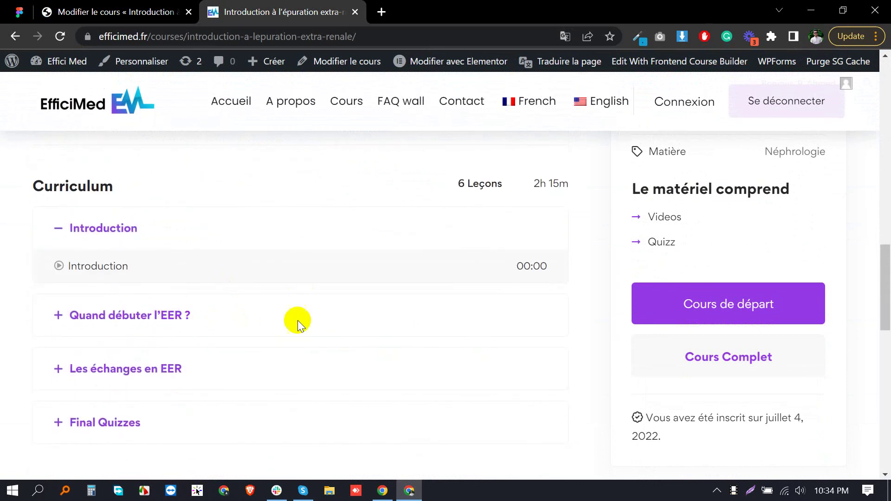
scroll(568, 293, up, 4)
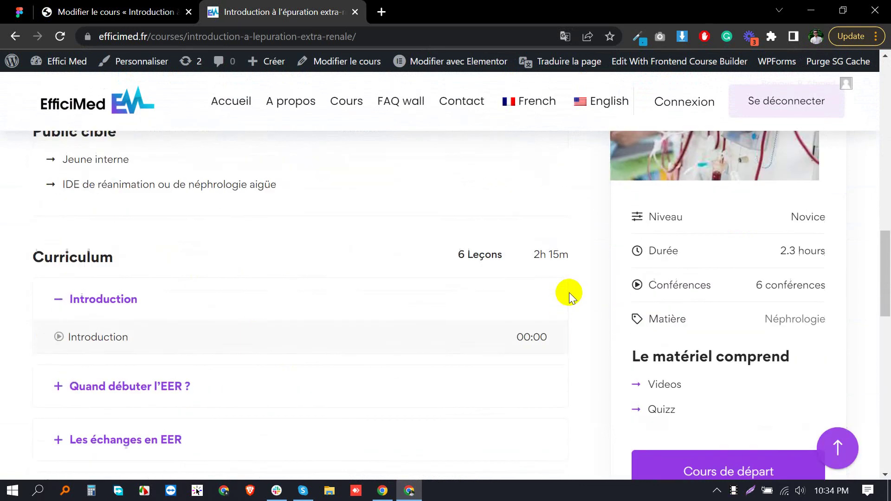
scroll(568, 293, up, 4)
scroll(568, 293, up, 4)
scroll(569, 293, down, 5)
scroll(598, 306, down, 3)
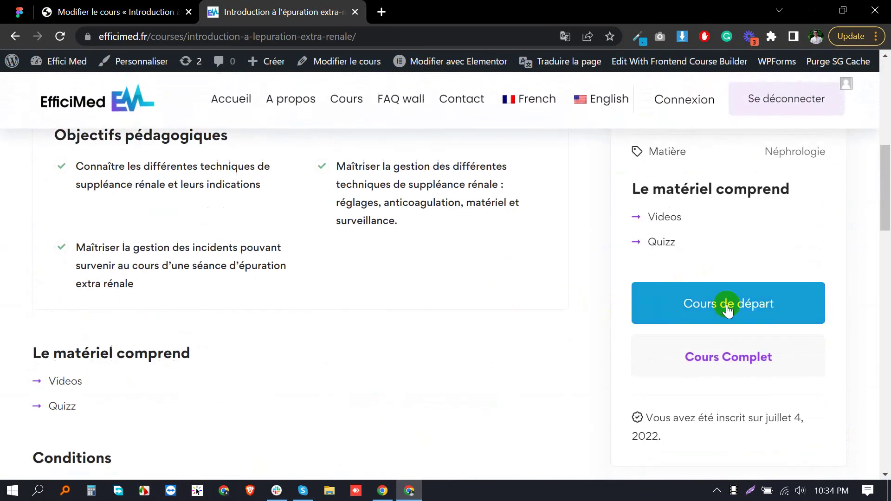
Step: Start the course at the Introduction lesson and expand Final Quizzes in its lesson list
click(636, 307)
click(661, 304)
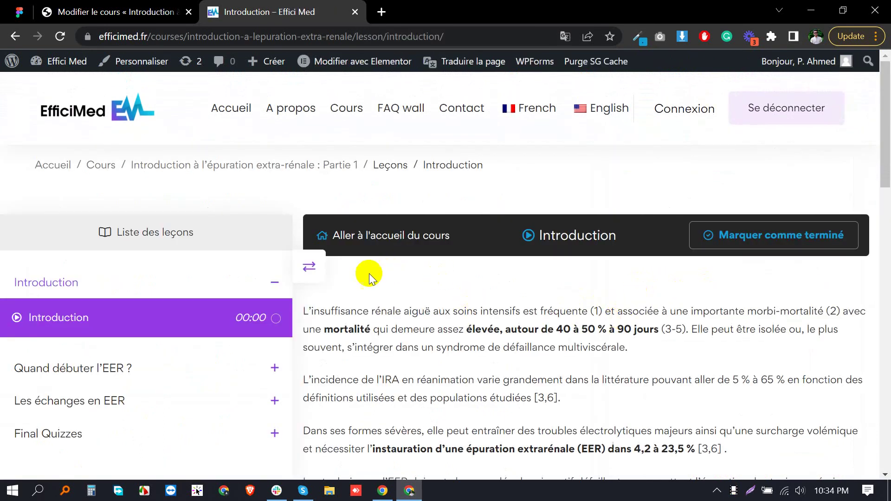
scroll(431, 300, down, 3)
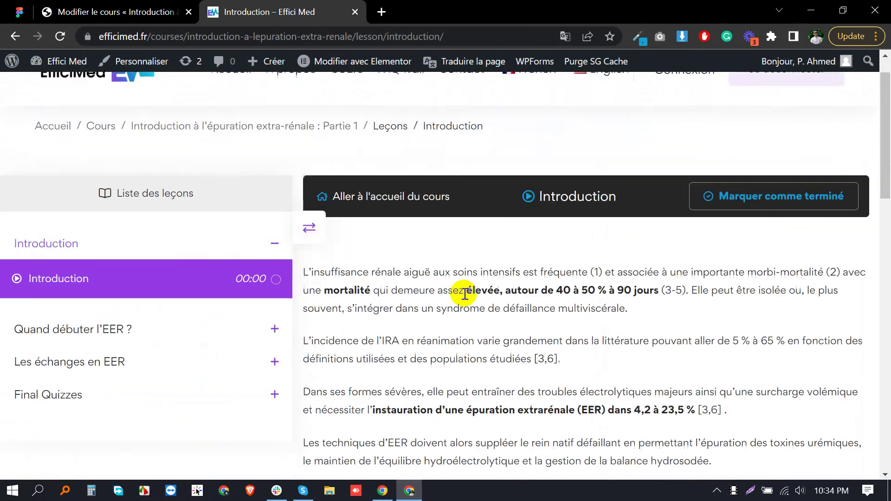
scroll(487, 301, down, 5)
scroll(494, 301, down, 5)
scroll(495, 301, down, 3)
scroll(496, 301, down, 3)
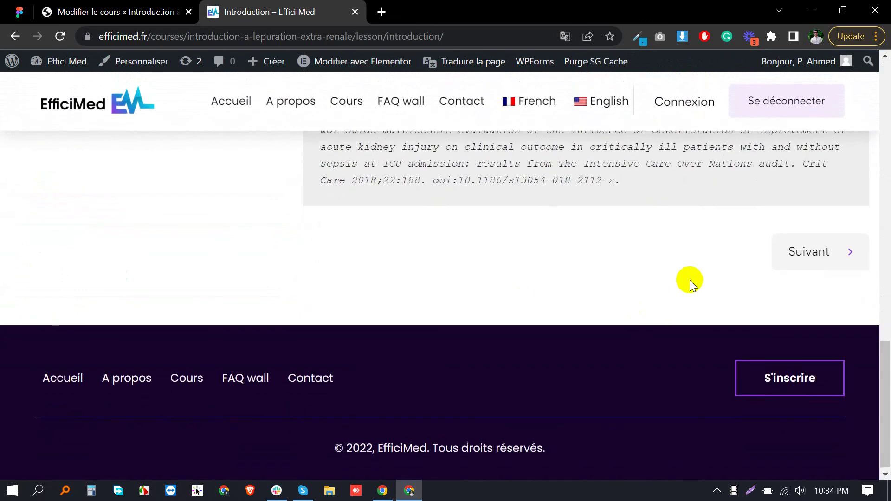
scroll(688, 279, up, 8)
scroll(696, 268, up, 8)
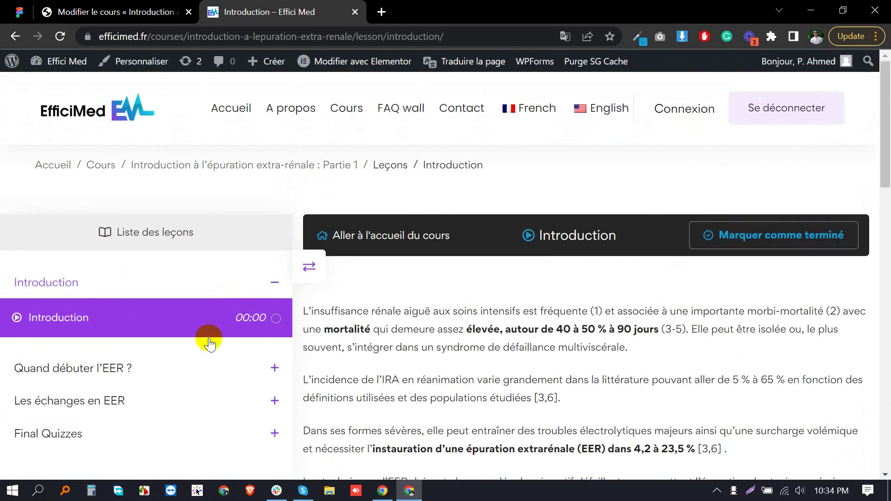
scroll(105, 342, down, 1)
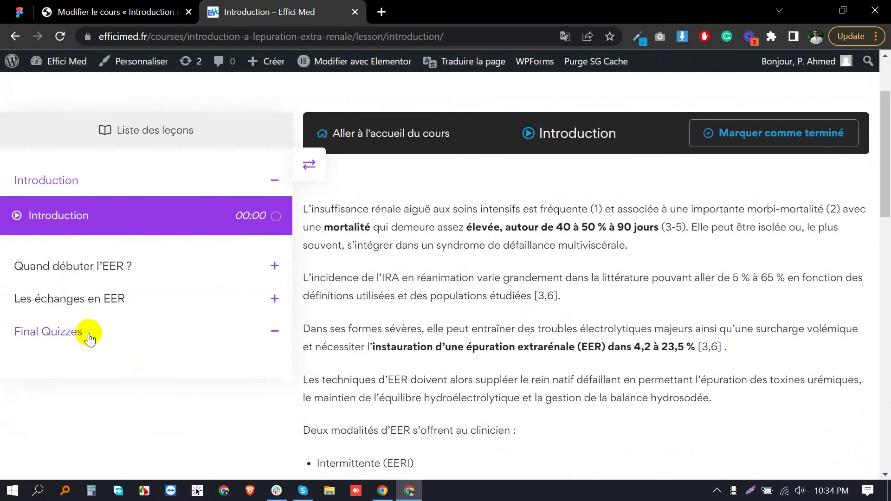
click(87, 335)
scroll(122, 275, down, 2)
Step: Open the Final Quiz item from the lesson sidebar
click(68, 266)
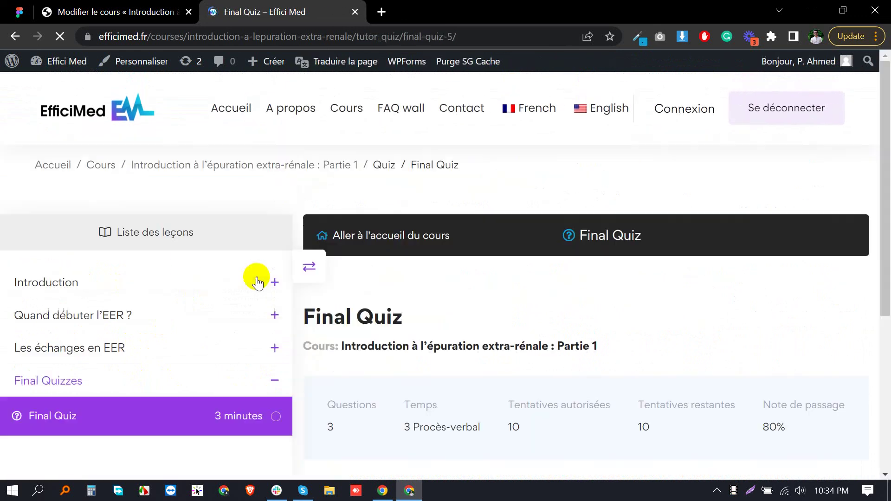
scroll(439, 319, down, 4)
scroll(491, 284, up, 3)
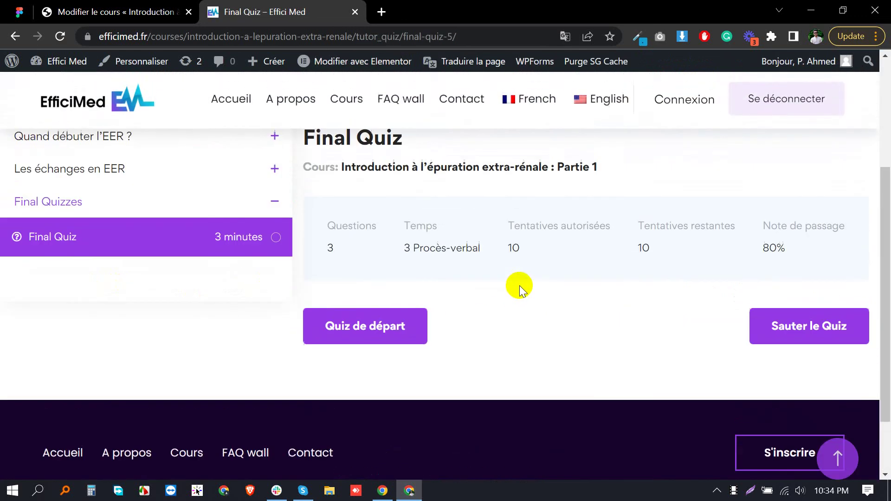
scroll(520, 286, up, 1)
scroll(426, 319, up, 1)
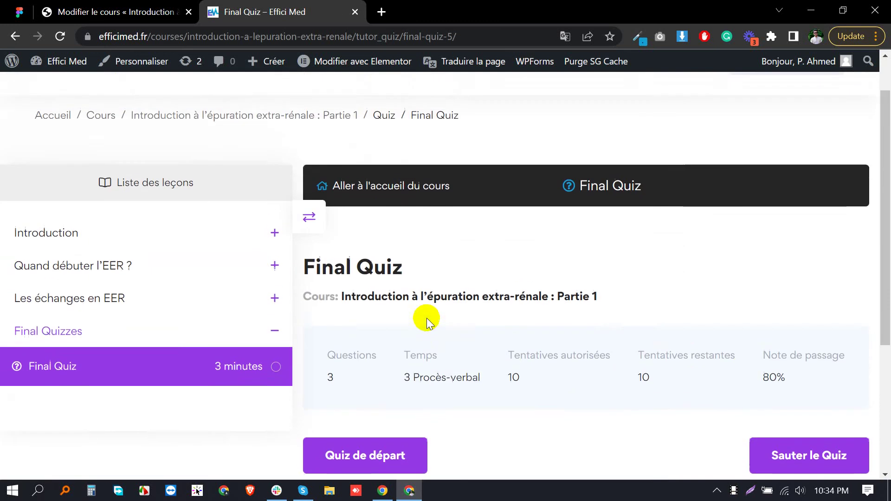
scroll(427, 318, down, 1)
Step: Start a Final Quiz attempt and answer Paris to the first question
click(380, 357)
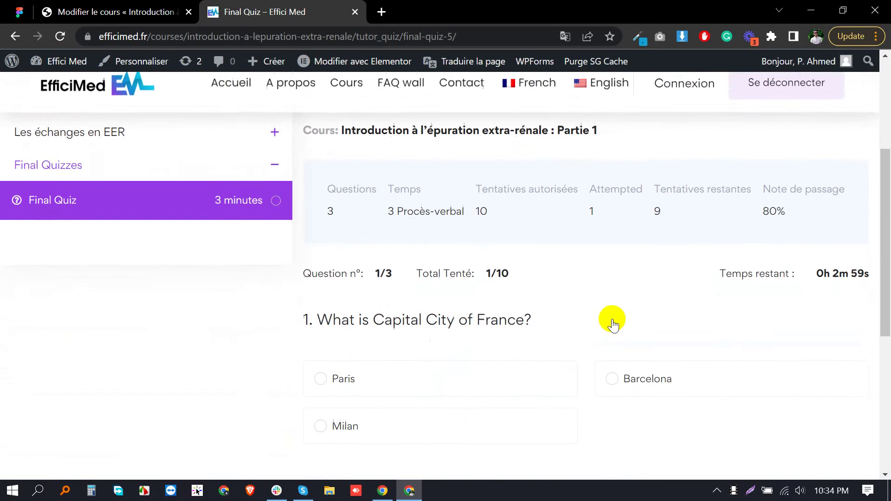
scroll(613, 321, down, 2)
scroll(419, 265, up, 2)
scroll(418, 265, up, 1)
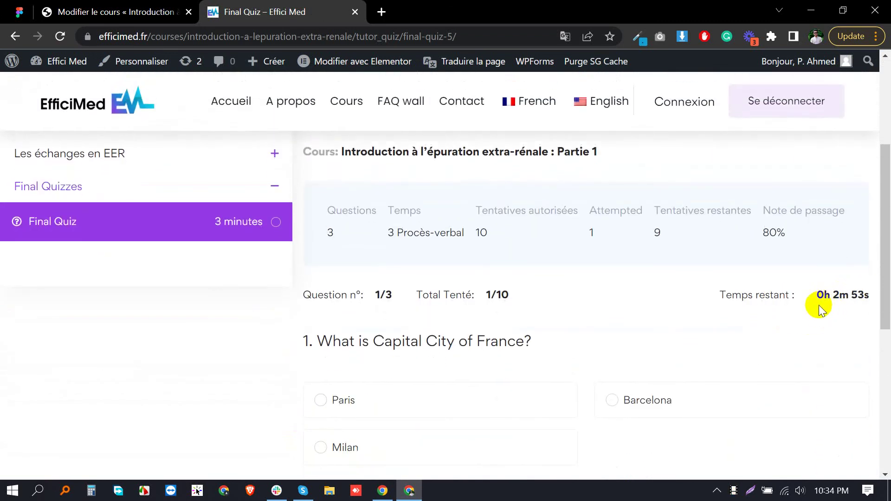
scroll(816, 307, down, 2)
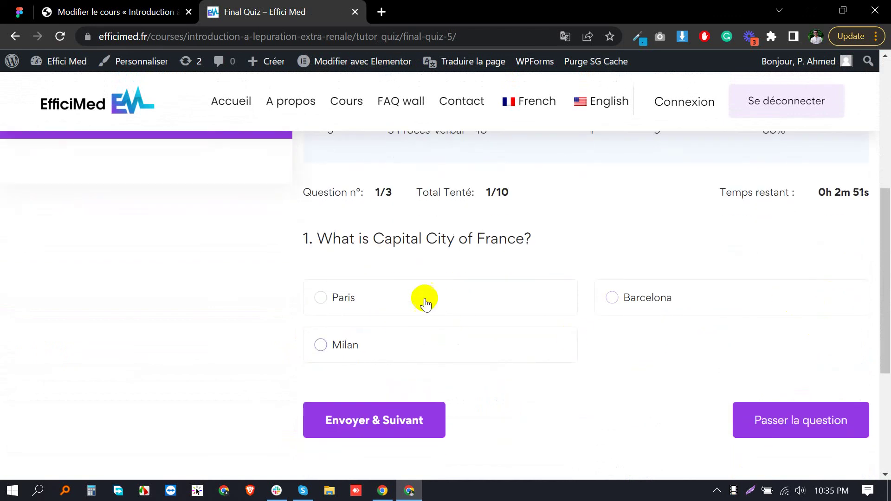
click(480, 292)
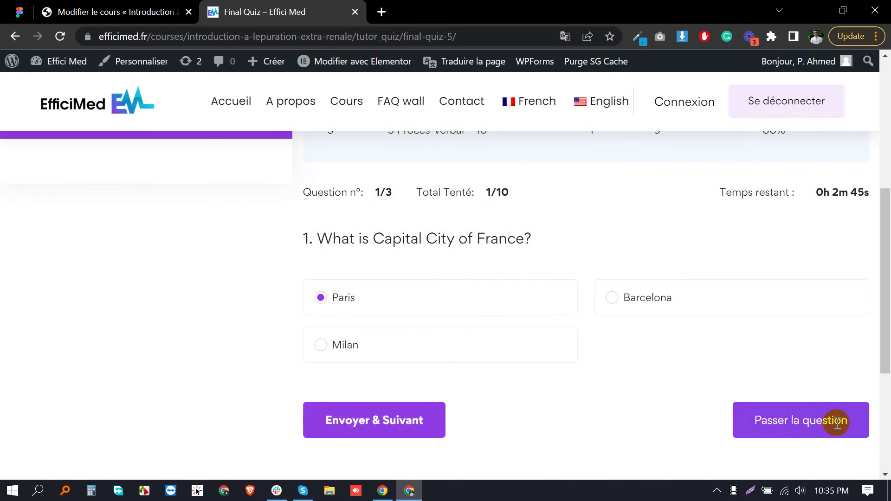
click(823, 425)
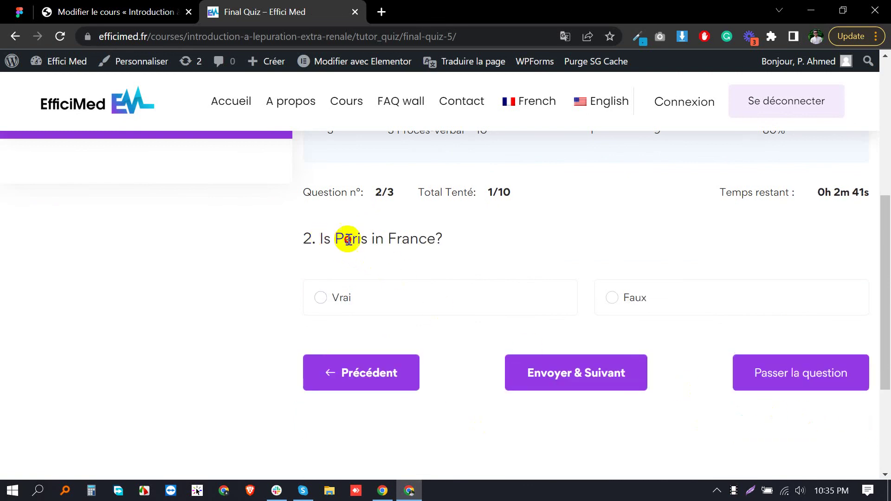
Step: Answer Vrai to question two, tick CMS and Software on question three, and submit
drag(325, 239, 445, 238)
click(464, 240)
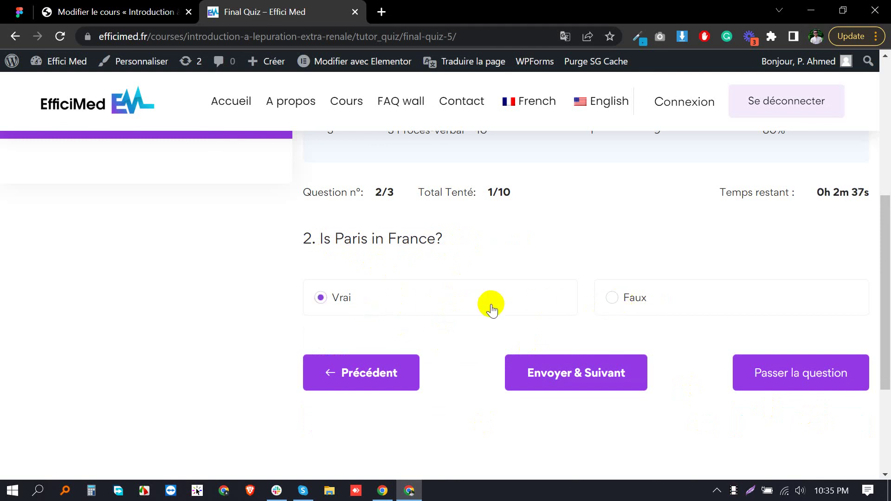
click(769, 372)
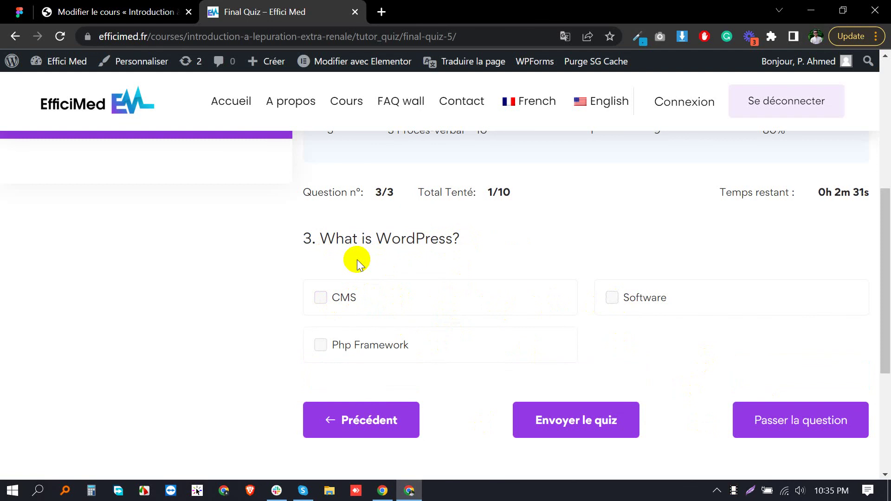
click(432, 297)
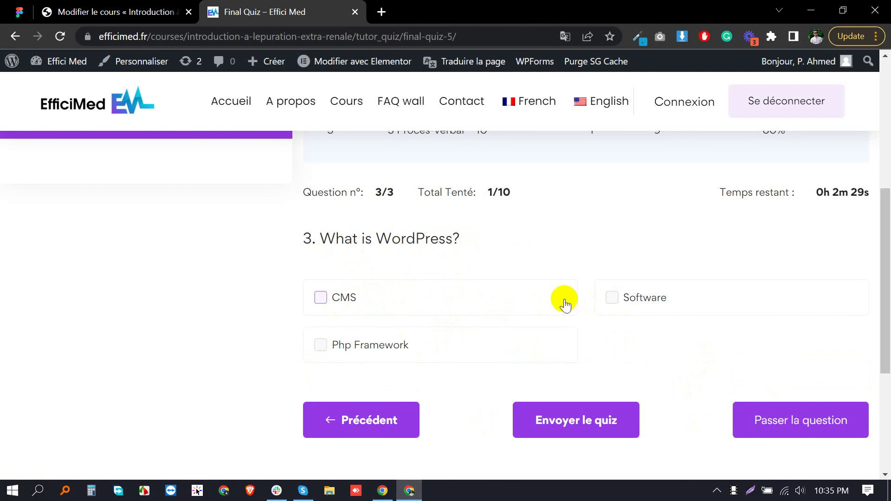
click(765, 421)
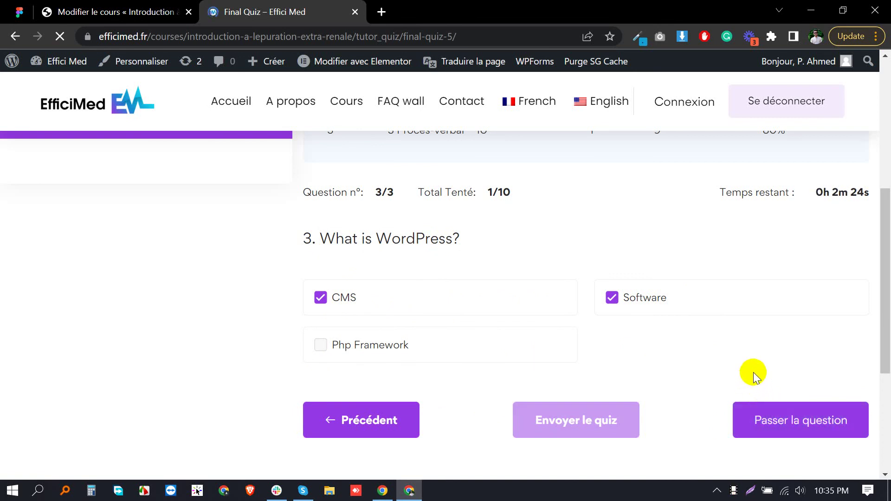
scroll(747, 360, down, 8)
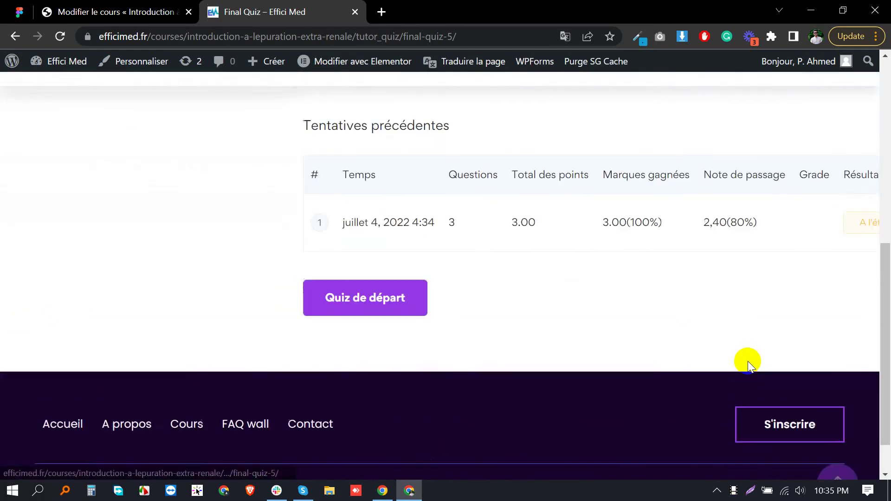
scroll(747, 361, up, 1)
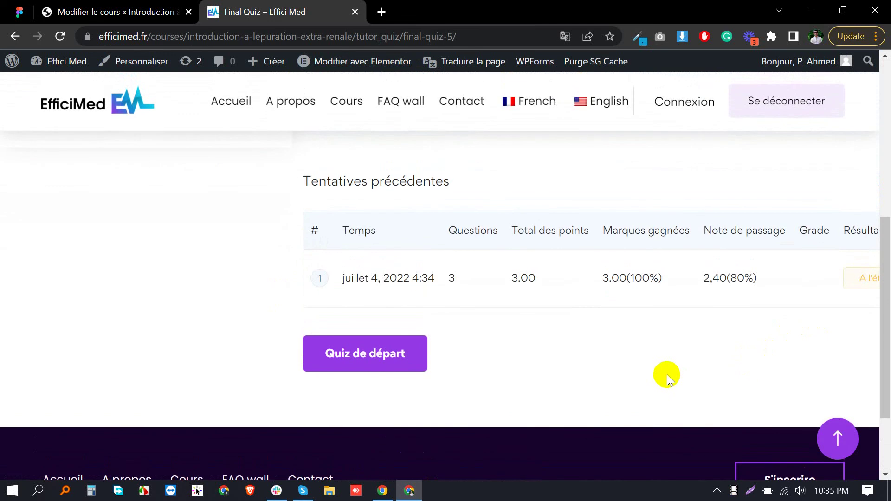
Step: Zoom the quiz page out and return to the 'Modifier le cours' admin tab
key(ctrl+minus)
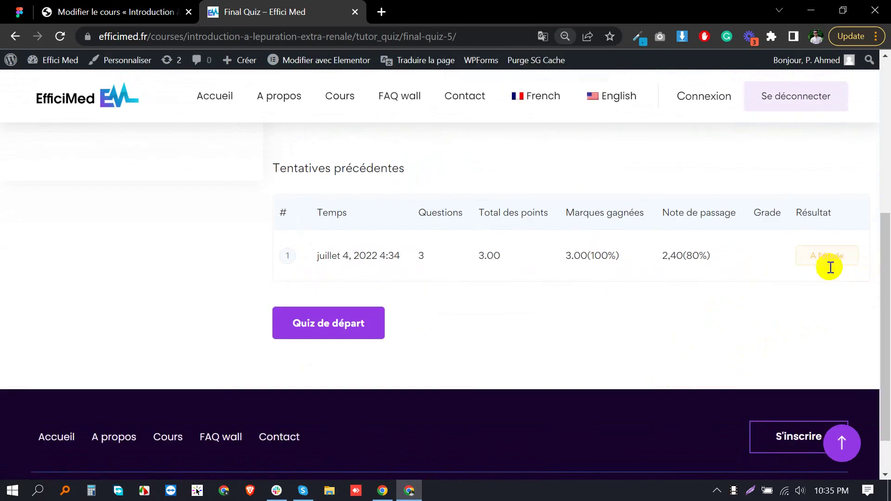
scroll(777, 268, up, 4)
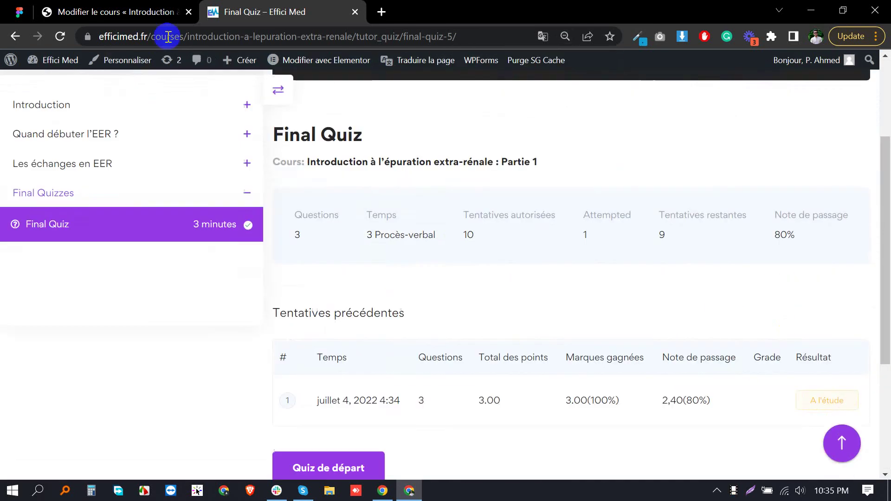
scroll(776, 268, up, 1)
click(147, 14)
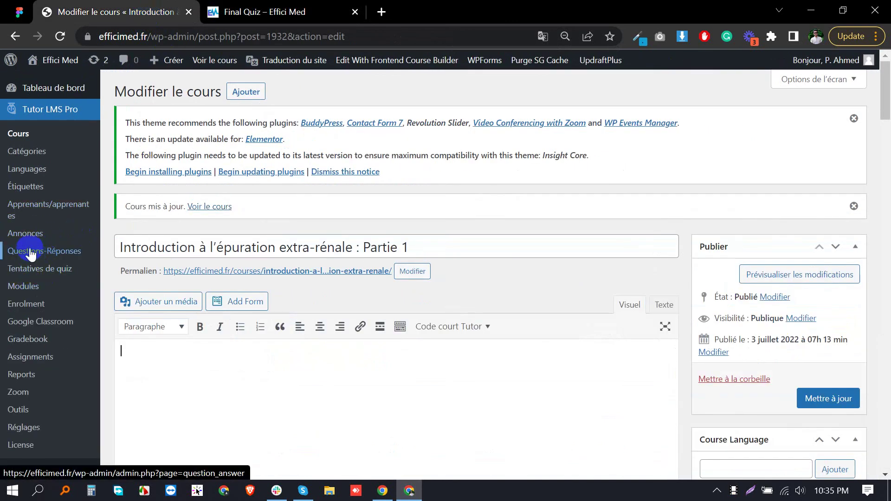
Step: Open the Tutor LMS Pro Tentatives de quiz attempts list
click(50, 269)
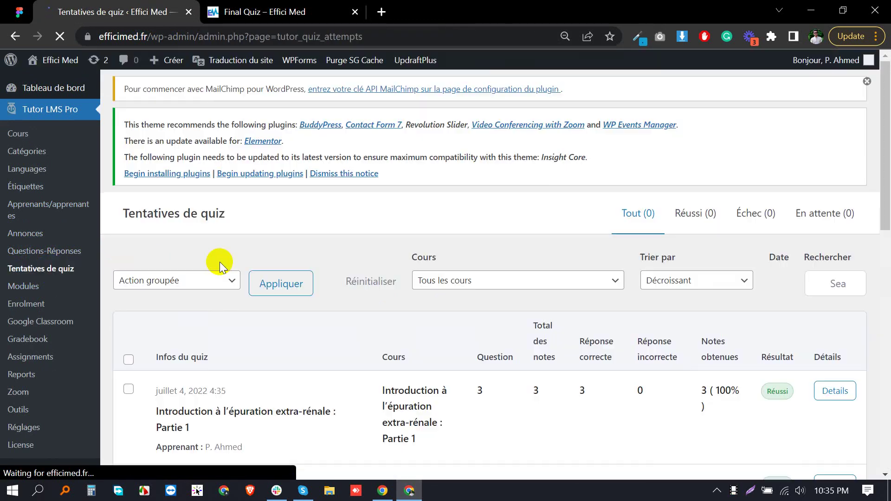
scroll(374, 289, down, 1)
scroll(373, 289, down, 3)
scroll(390, 289, down, 3)
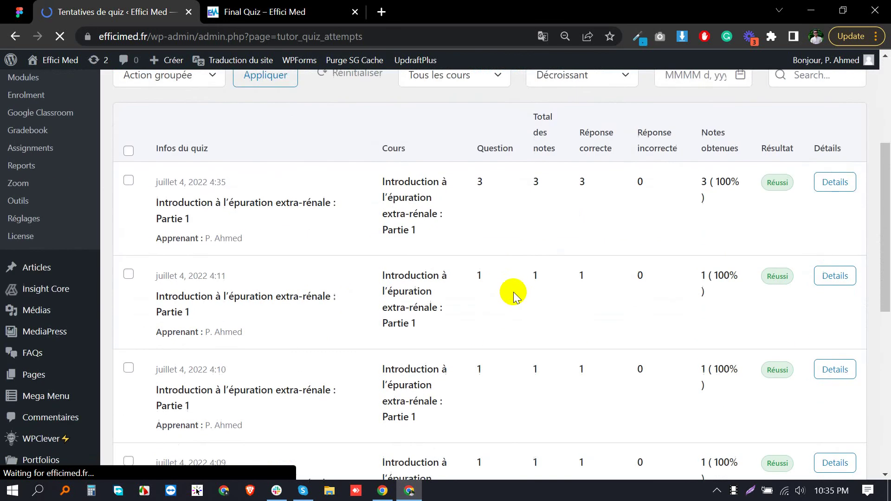
scroll(397, 290, down, 3)
scroll(402, 292, down, 2)
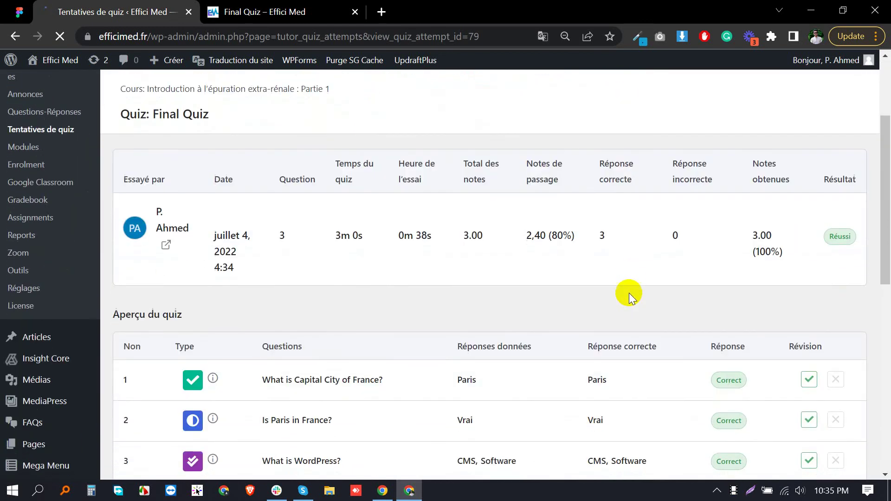
scroll(628, 293, down, 3)
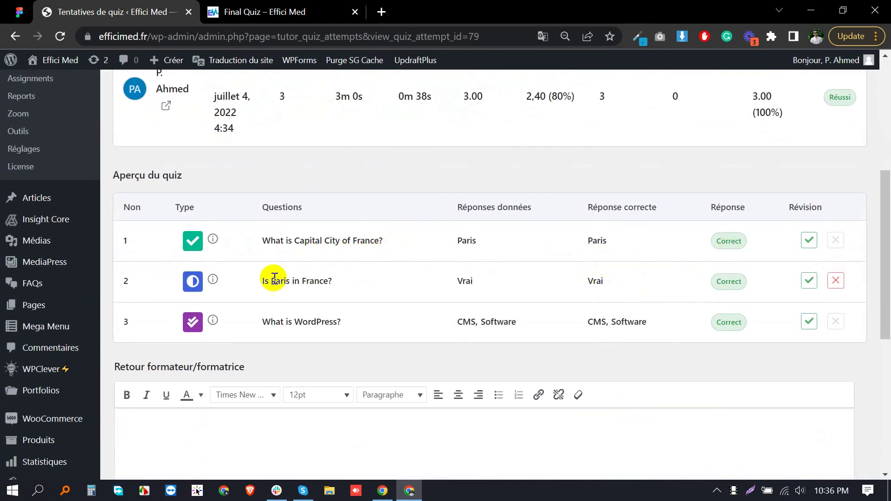
mouse_move(383, 315)
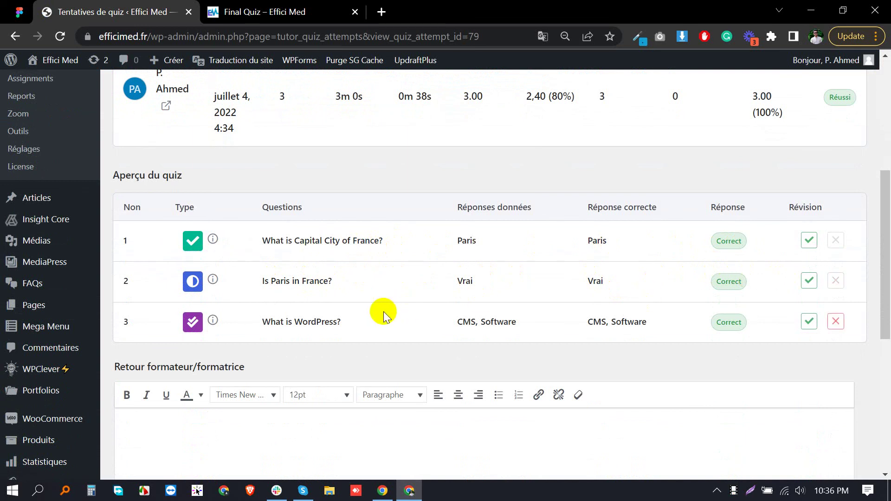
scroll(693, 316, down, 1)
scroll(691, 311, down, 1)
scroll(710, 295, up, 2)
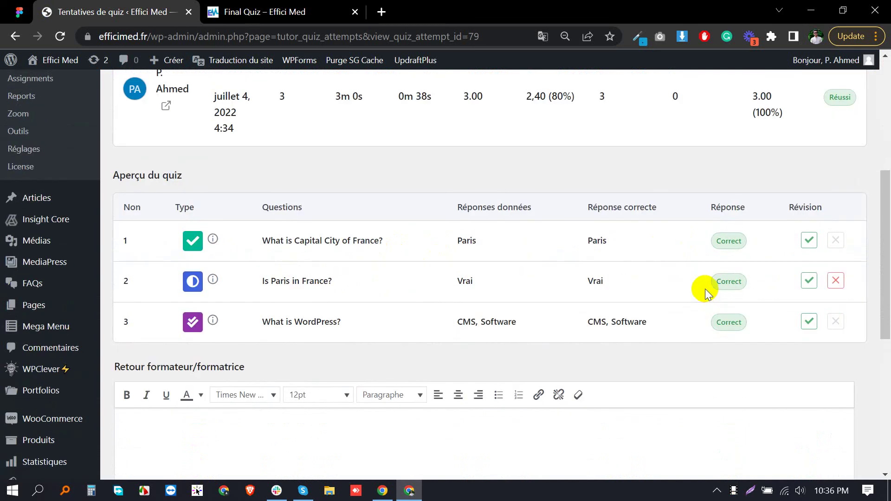
scroll(703, 286, down, 3)
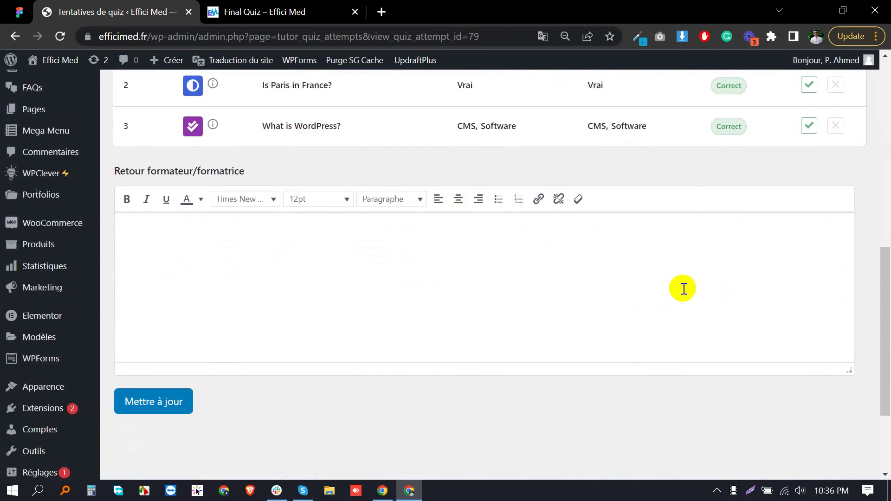
scroll(312, 360, up, 2)
scroll(334, 341, up, 2)
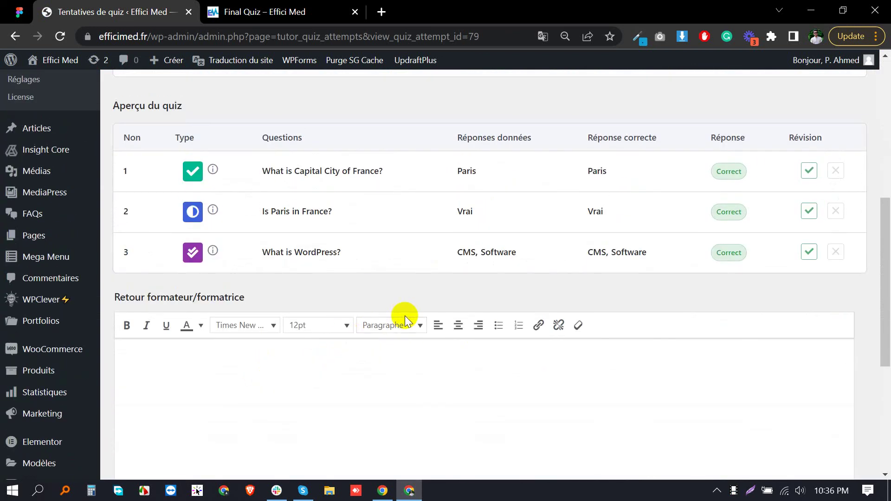
scroll(403, 315, up, 2)
scroll(449, 305, up, 1)
scroll(450, 306, up, 2)
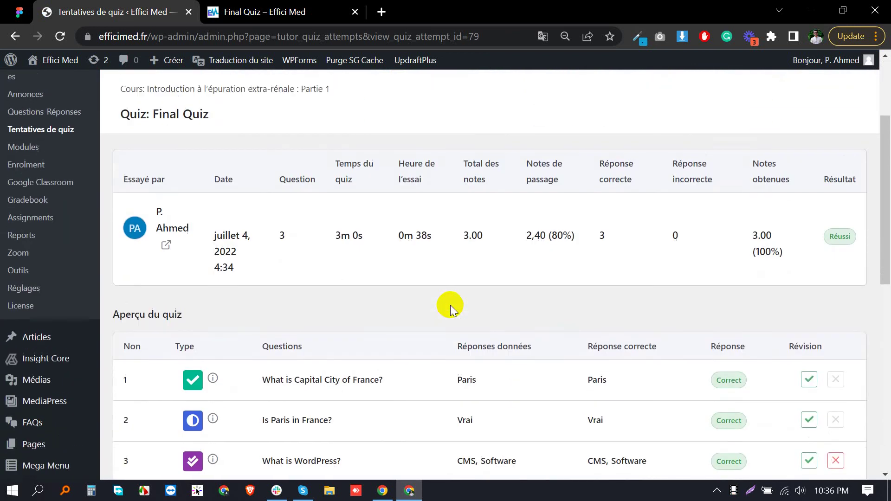
scroll(451, 305, down, 1)
scroll(450, 304, down, 1)
scroll(455, 304, down, 1)
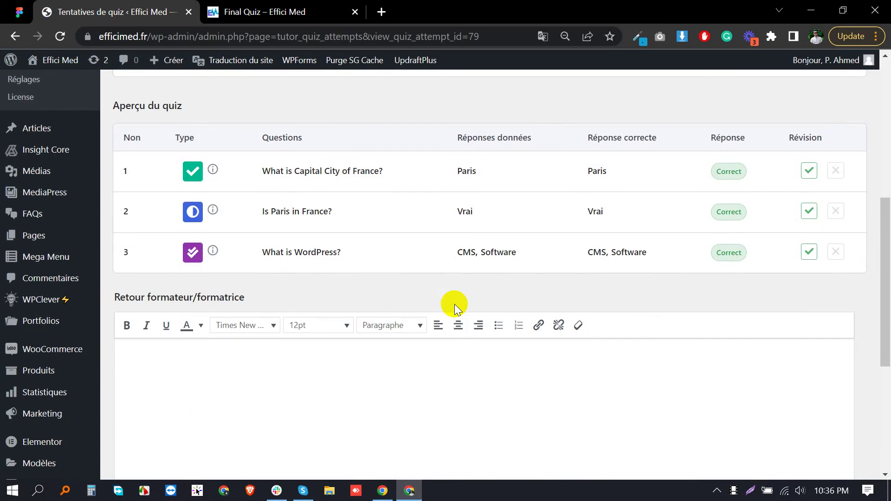
scroll(454, 334, down, 1)
scroll(473, 341, up, 1)
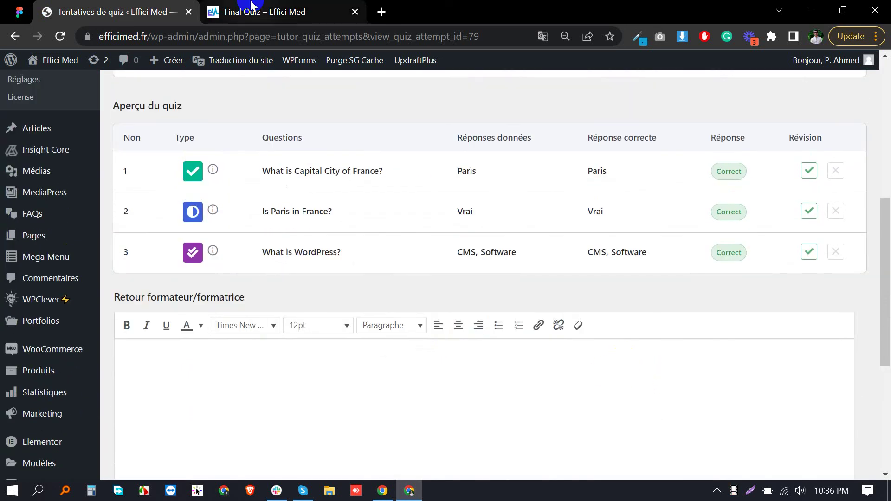
scroll(377, 206, up, 1)
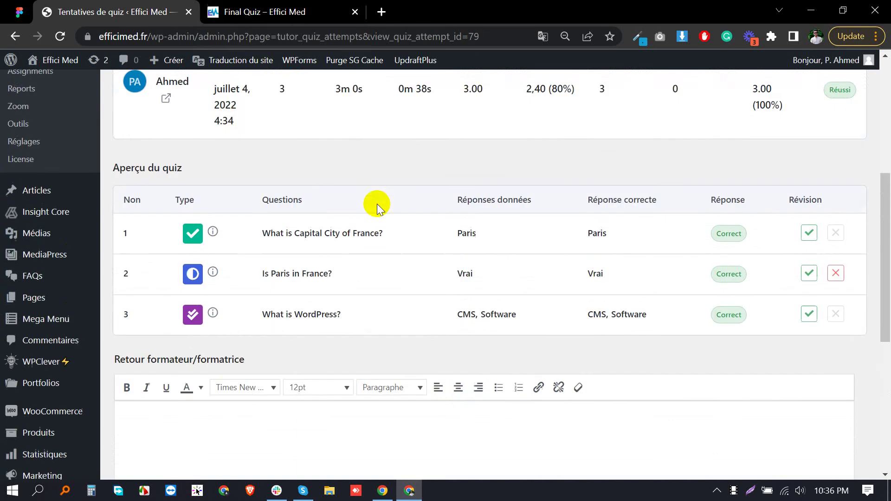
Step: Return to the 'Final Quiz – Effici Med' browser tab
click(256, 11)
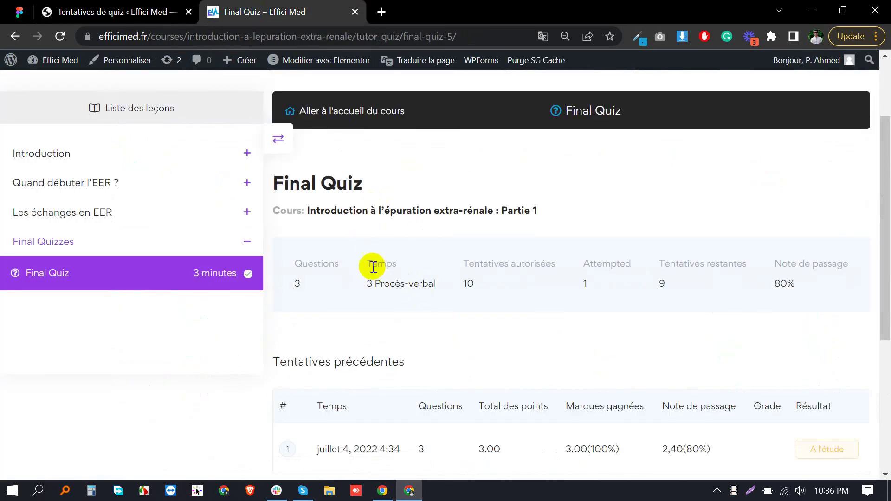
scroll(338, 301, down, 2)
scroll(341, 295, up, 2)
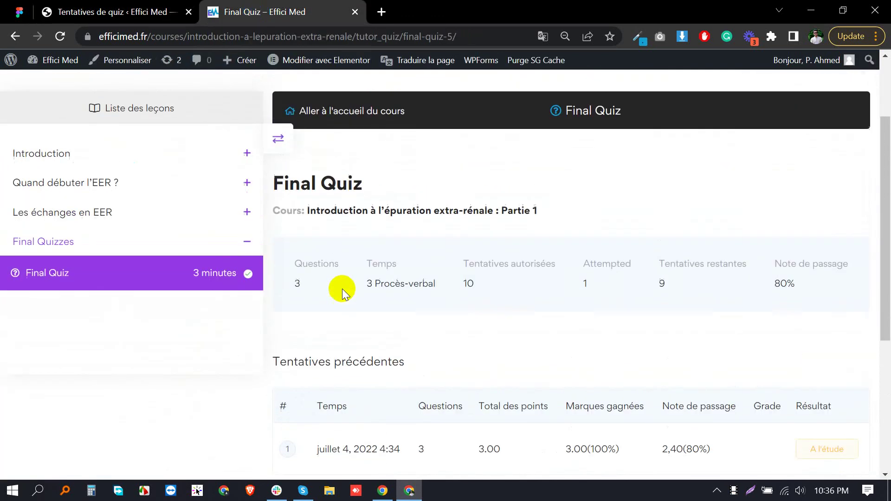
scroll(341, 288, down, 2)
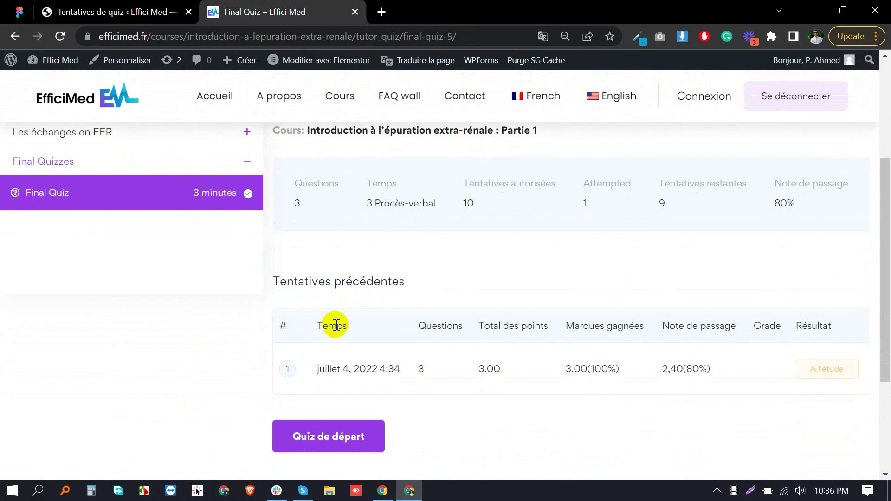
scroll(347, 401, up, 3)
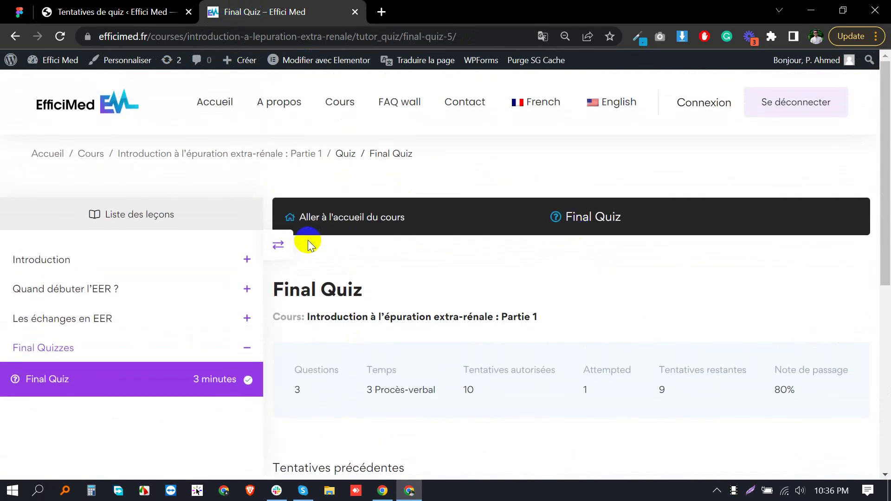
scroll(473, 275, down, 2)
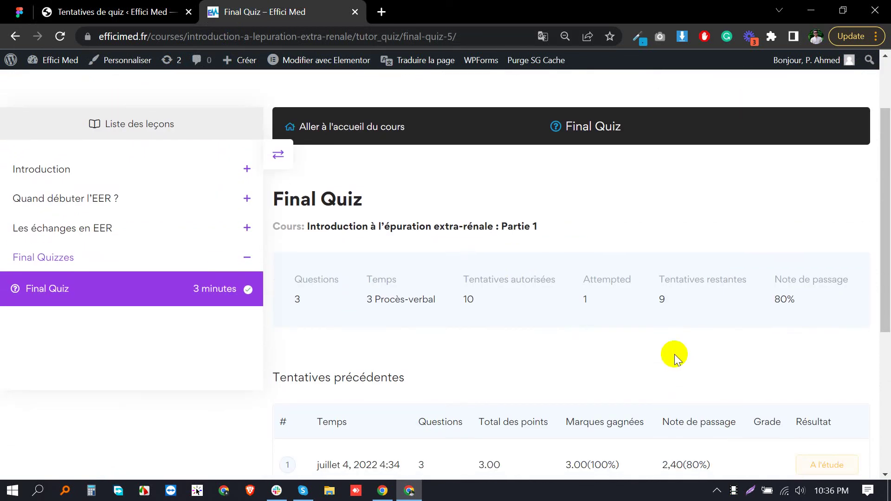